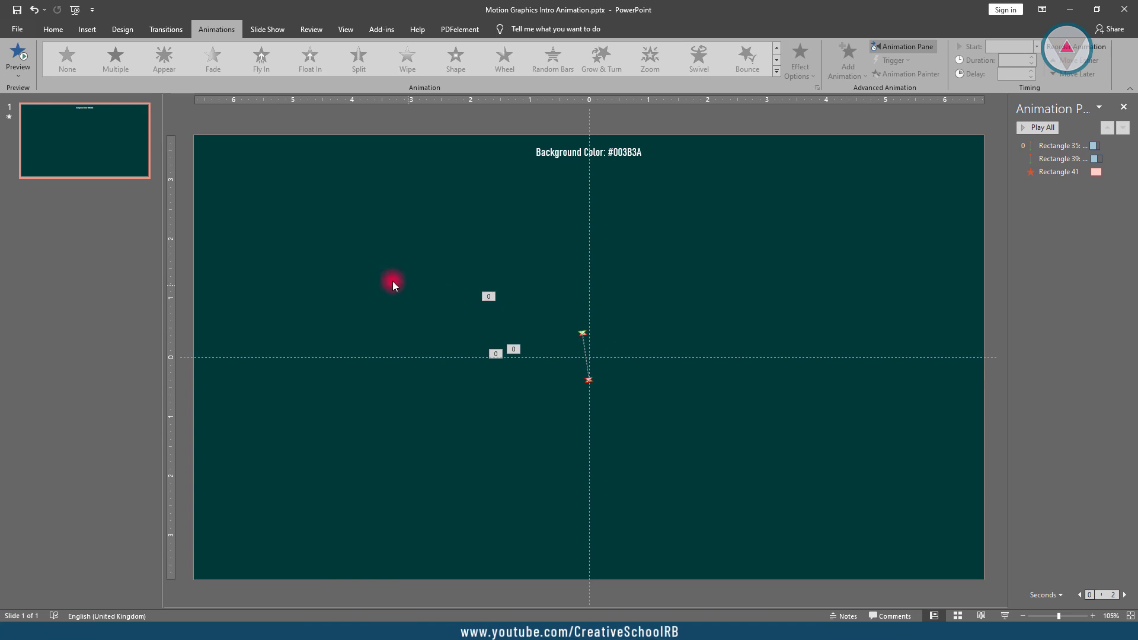
Insert a new slide 2 and fill its background with the recent dark teal colour
right_click(122, 220)
left_click(148, 254)
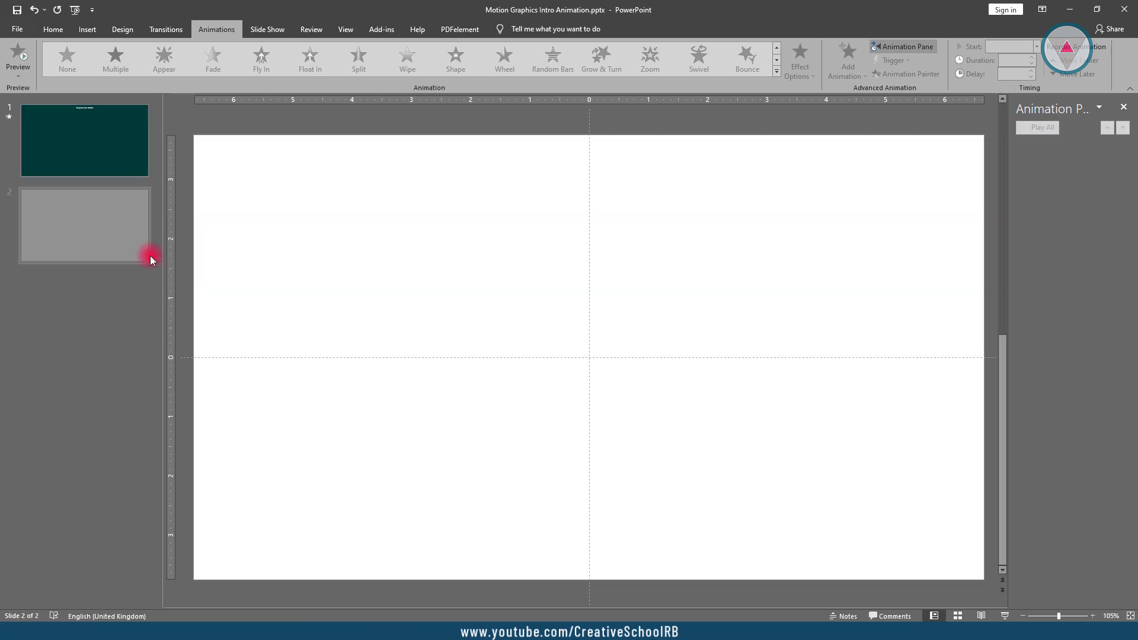
right_click(297, 235)
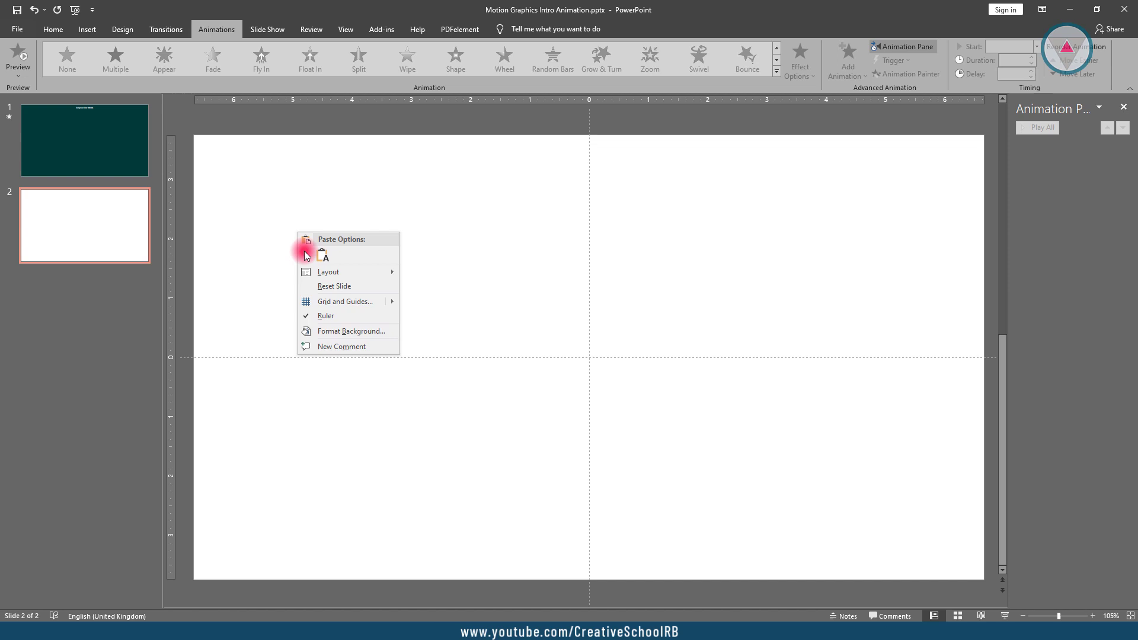
left_click(330, 315)
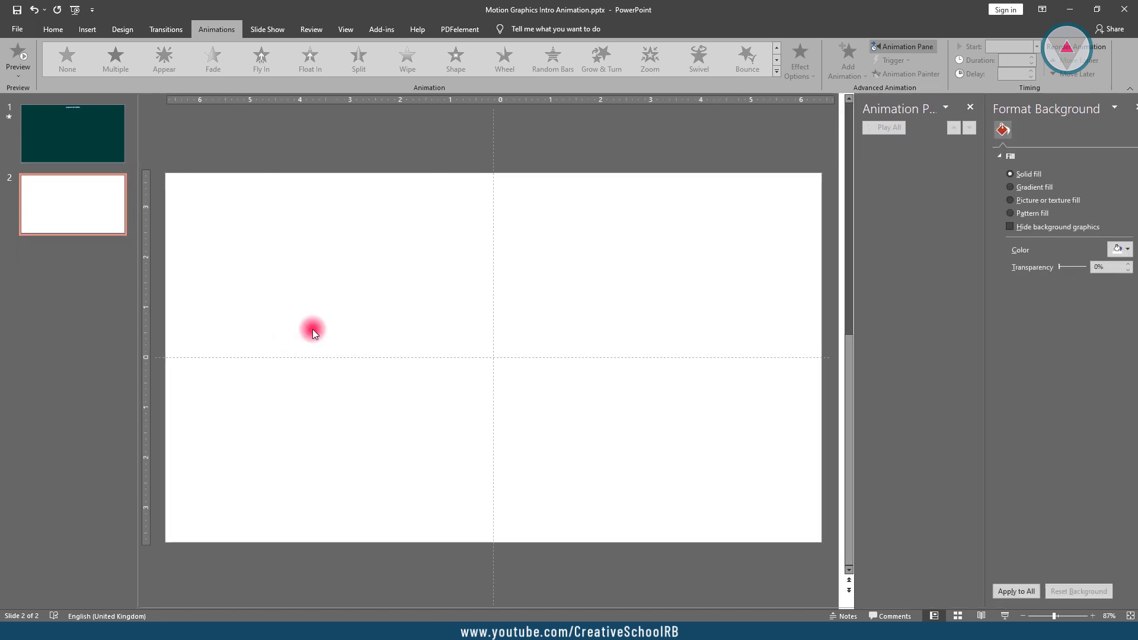
left_click(1112, 249)
left_click(1040, 377)
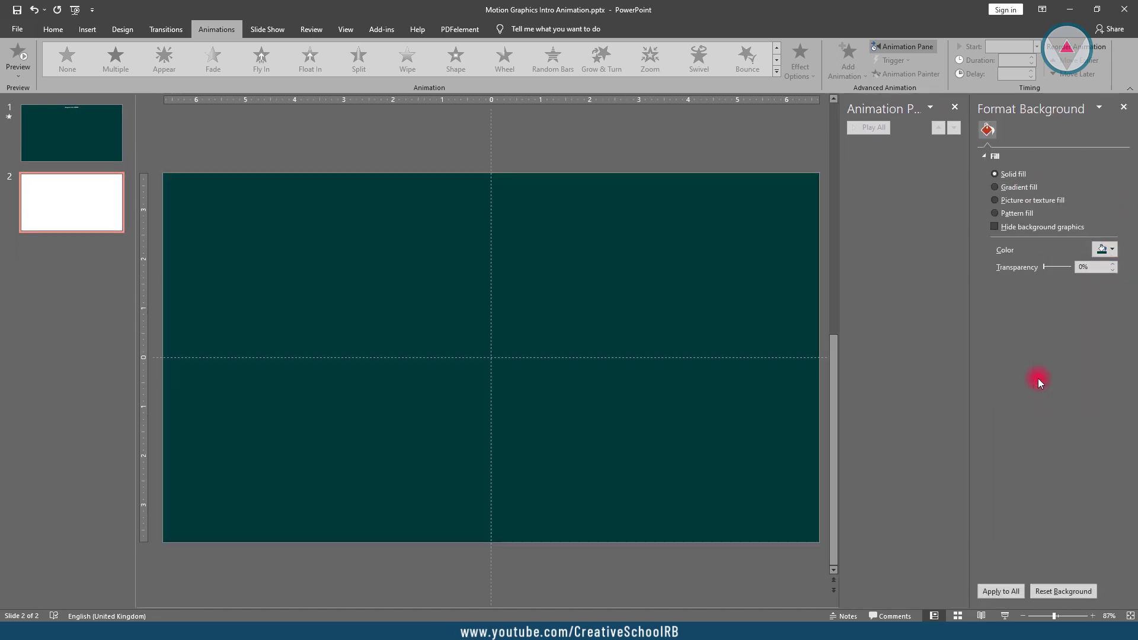
left_click(1123, 113)
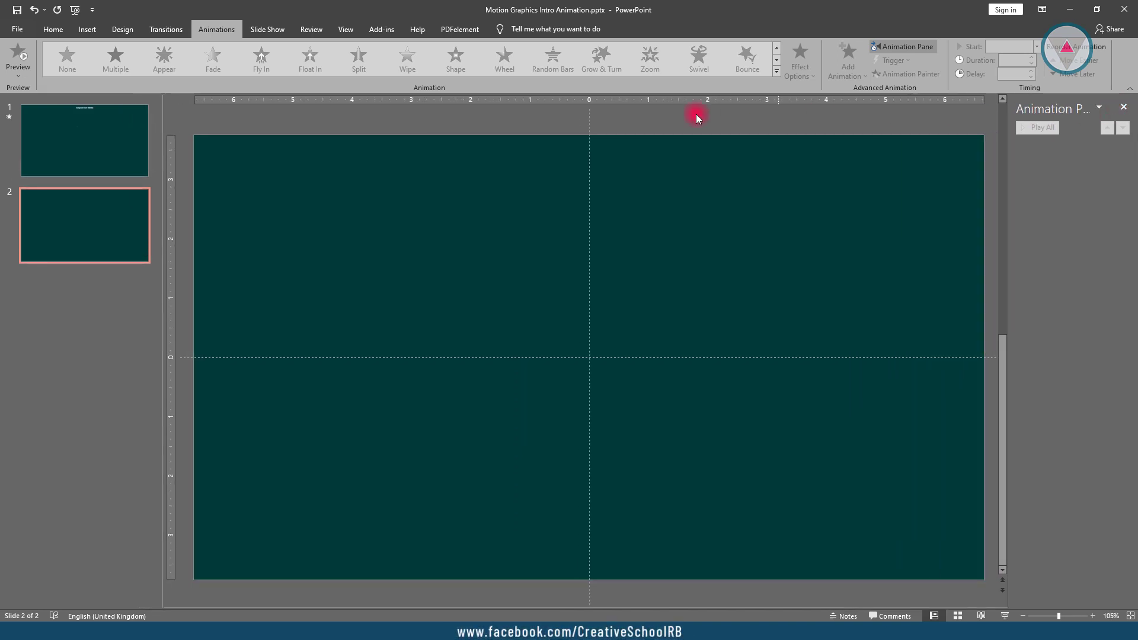
Draw a large 32-point star near the slide centre and pull its points into thin spikes
left_click(88, 28)
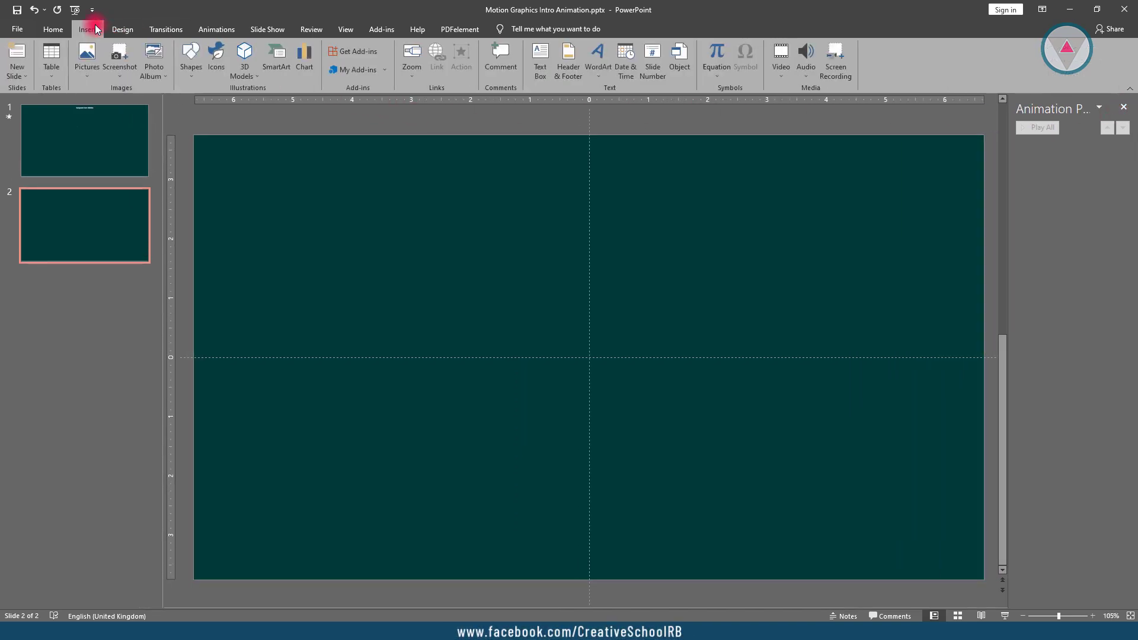
left_click(190, 63)
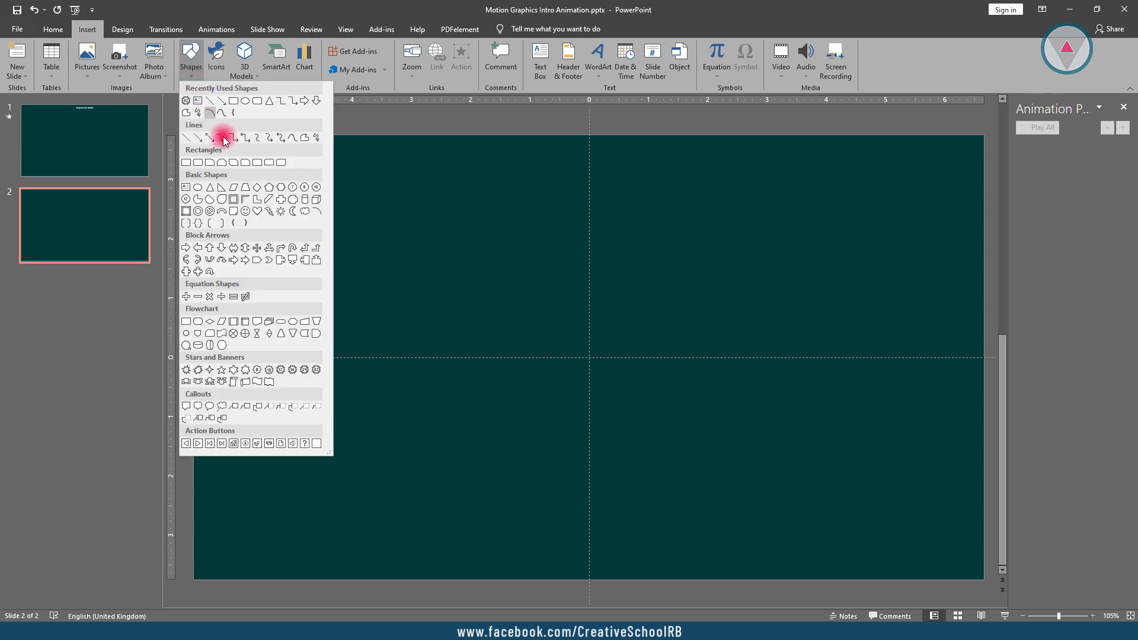
left_click(317, 370)
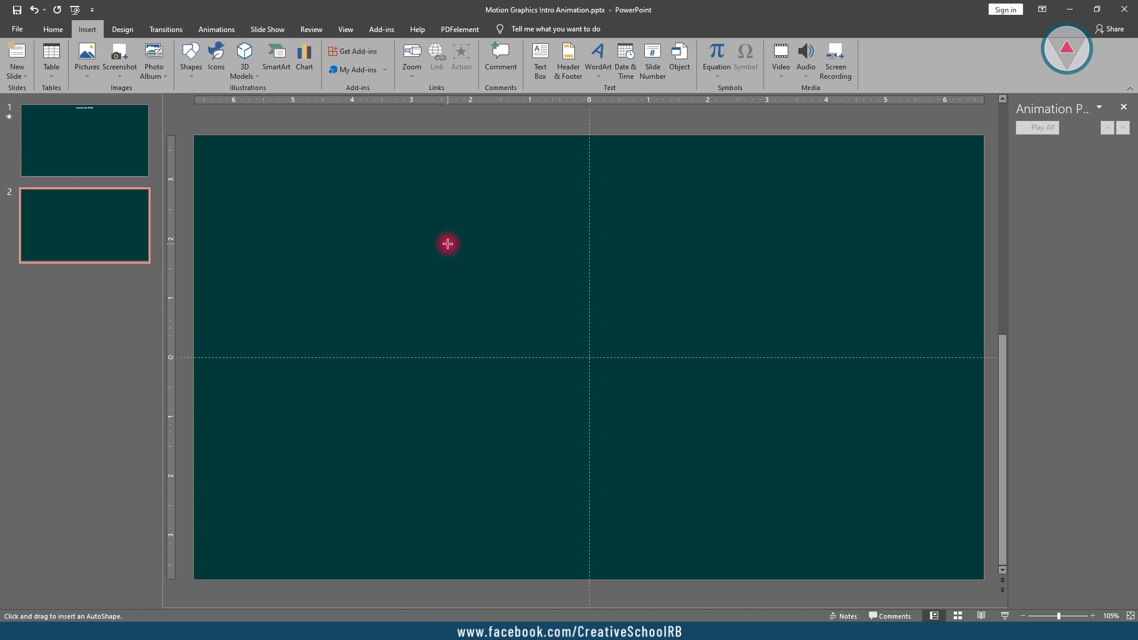
left_click_drag(448, 244, 738, 533)
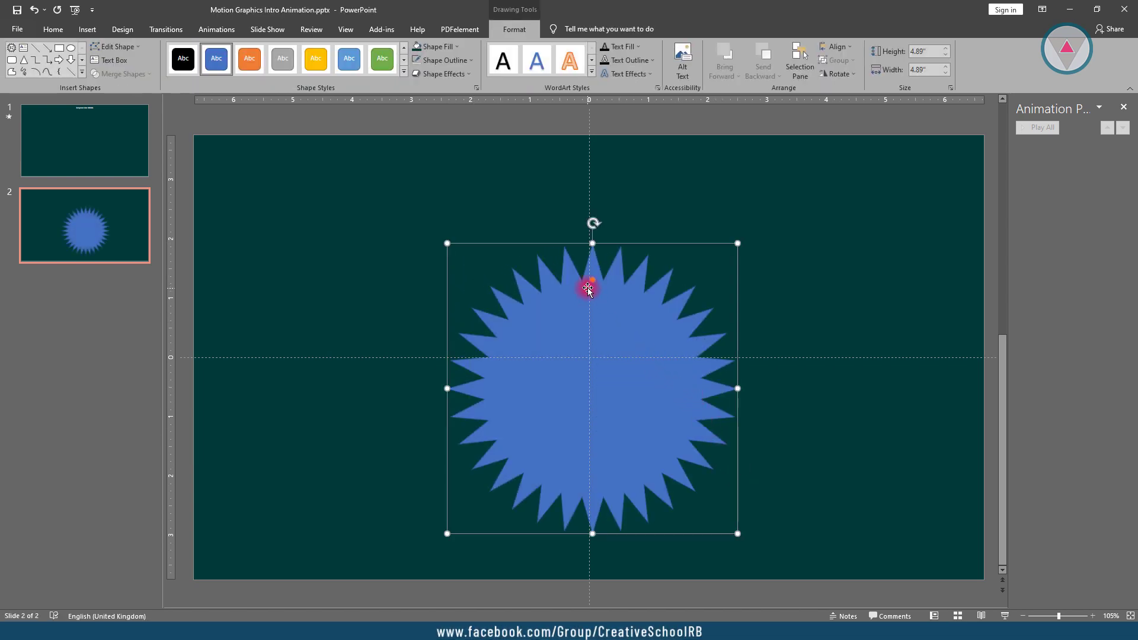
left_click_drag(592, 283, 588, 367)
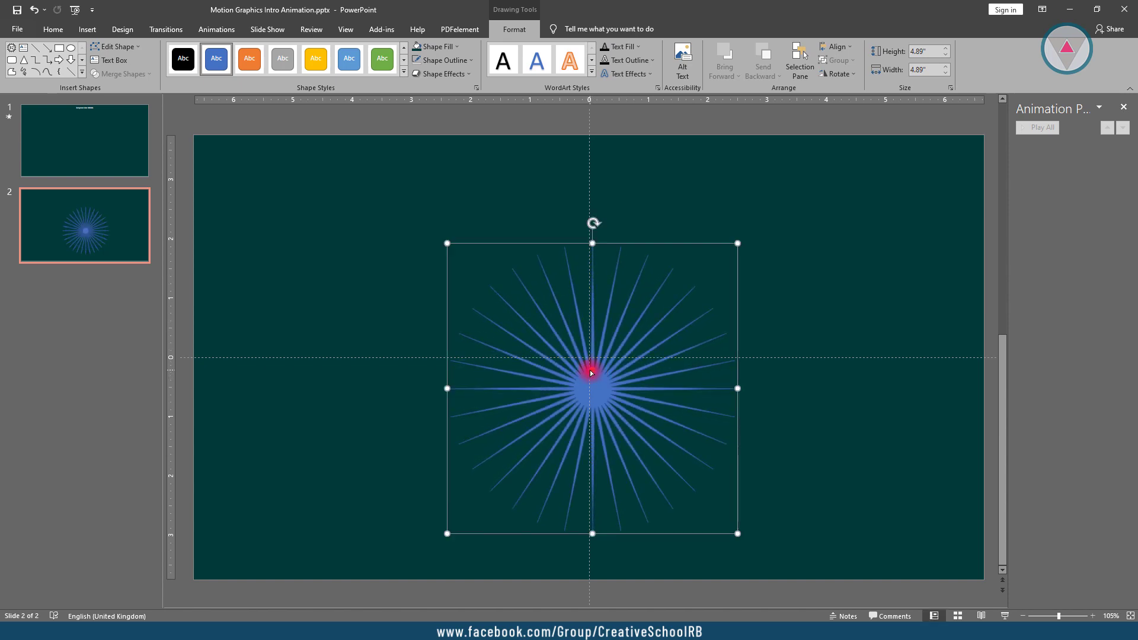
Make the starburst's fill and outline white with a 3 pt outline weight
left_click(444, 60)
left_click(416, 89)
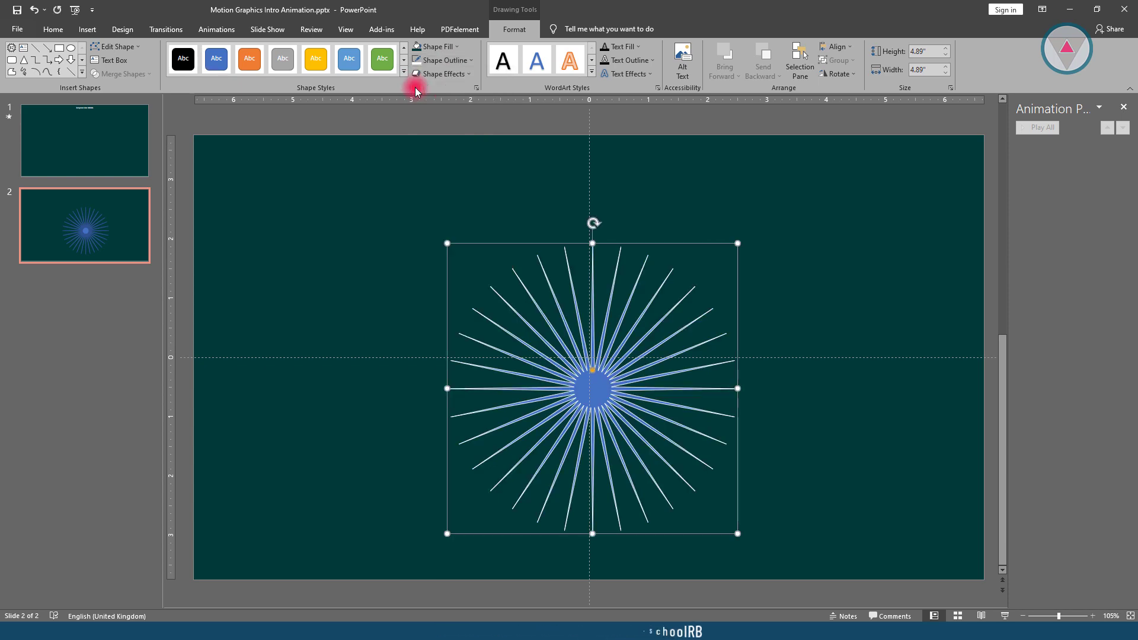
left_click(436, 47)
left_click(417, 75)
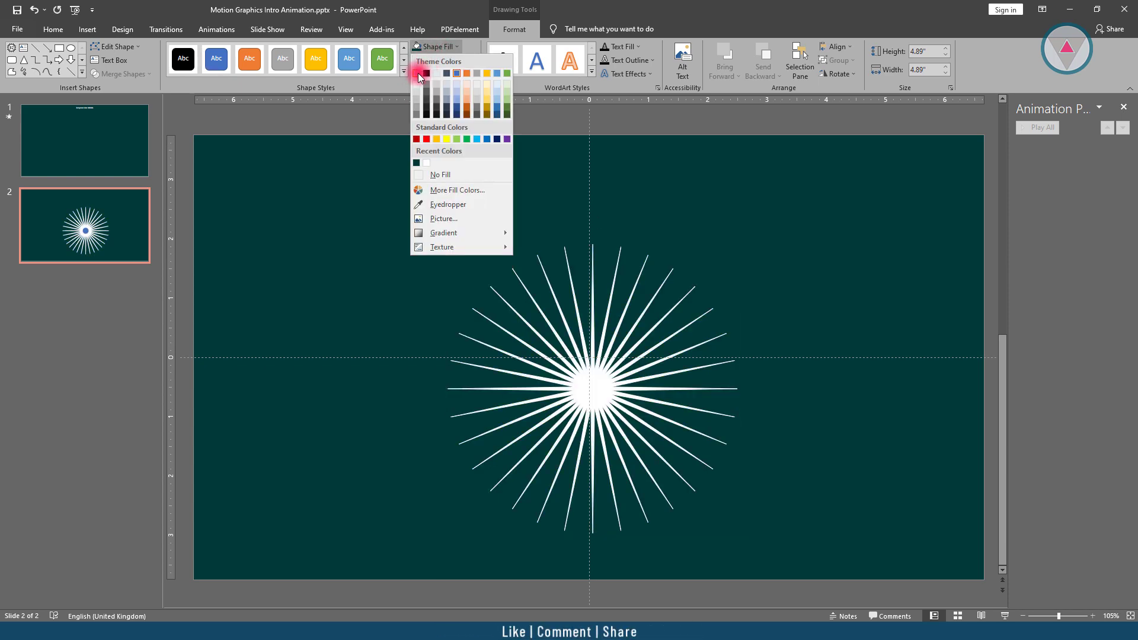
left_click(418, 75)
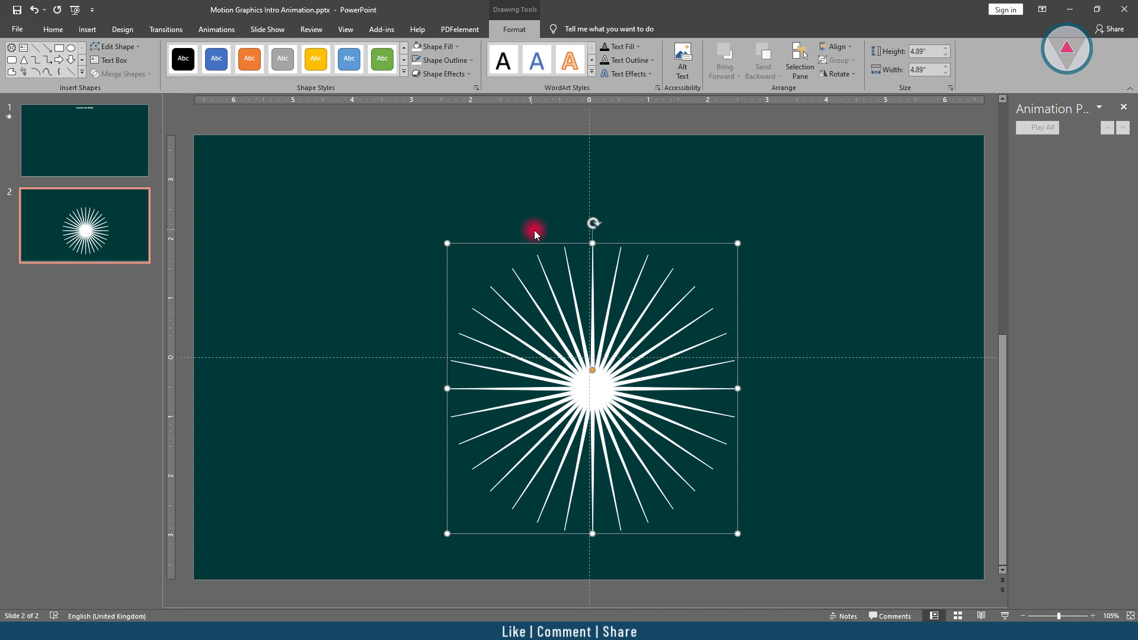
left_click(444, 60)
mouse_move(442, 232)
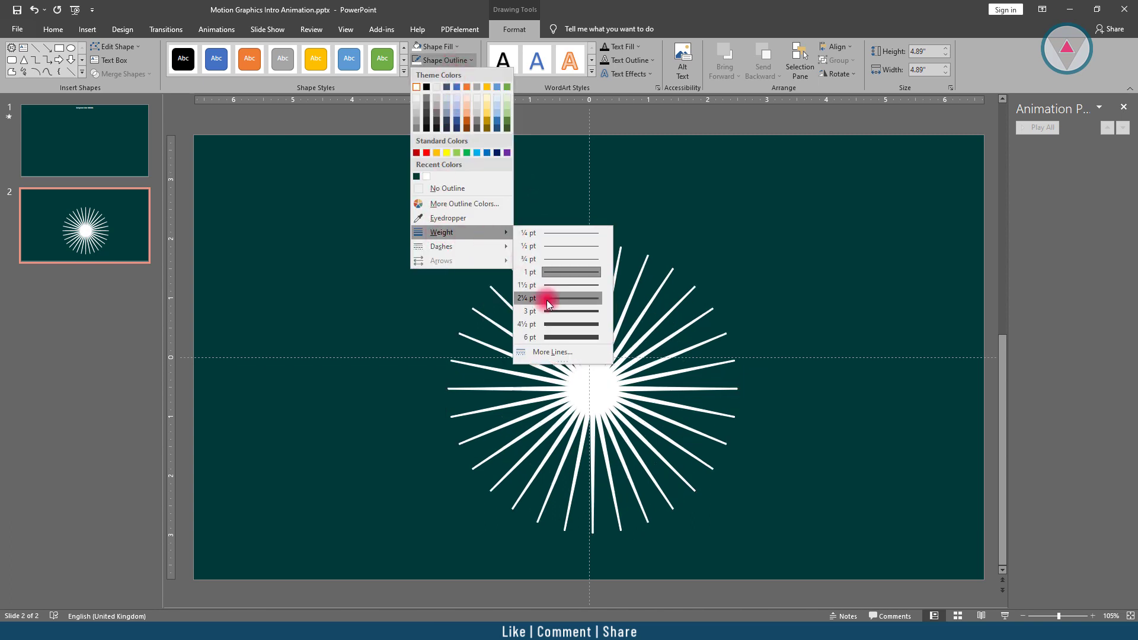
left_click(552, 311)
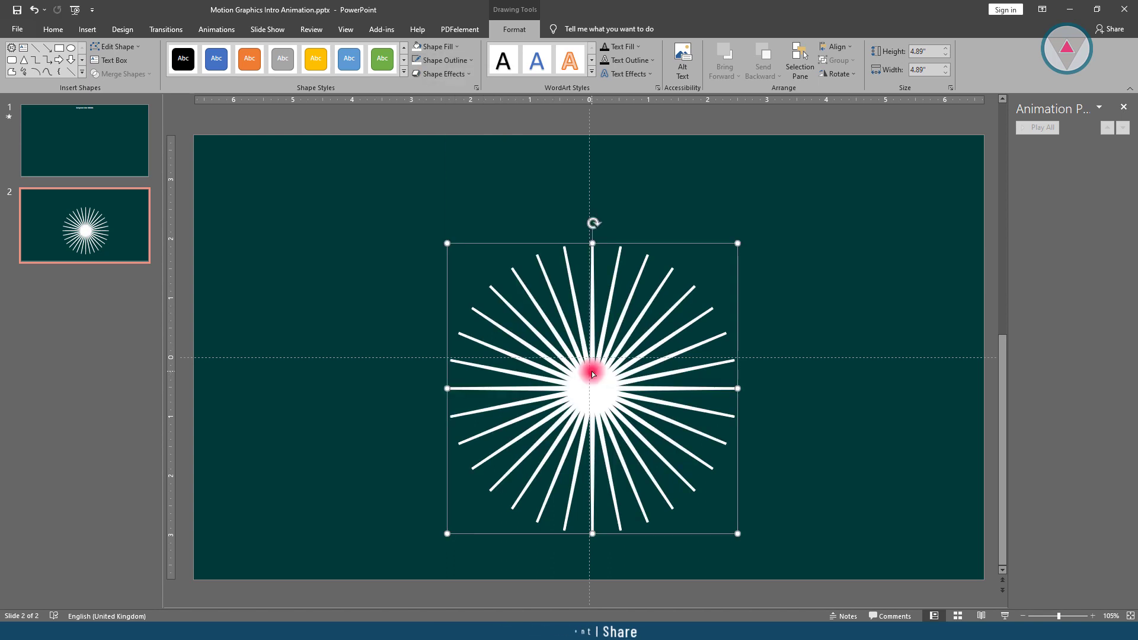
Centre the starburst horizontally and vertically on the slide
left_click(825, 50)
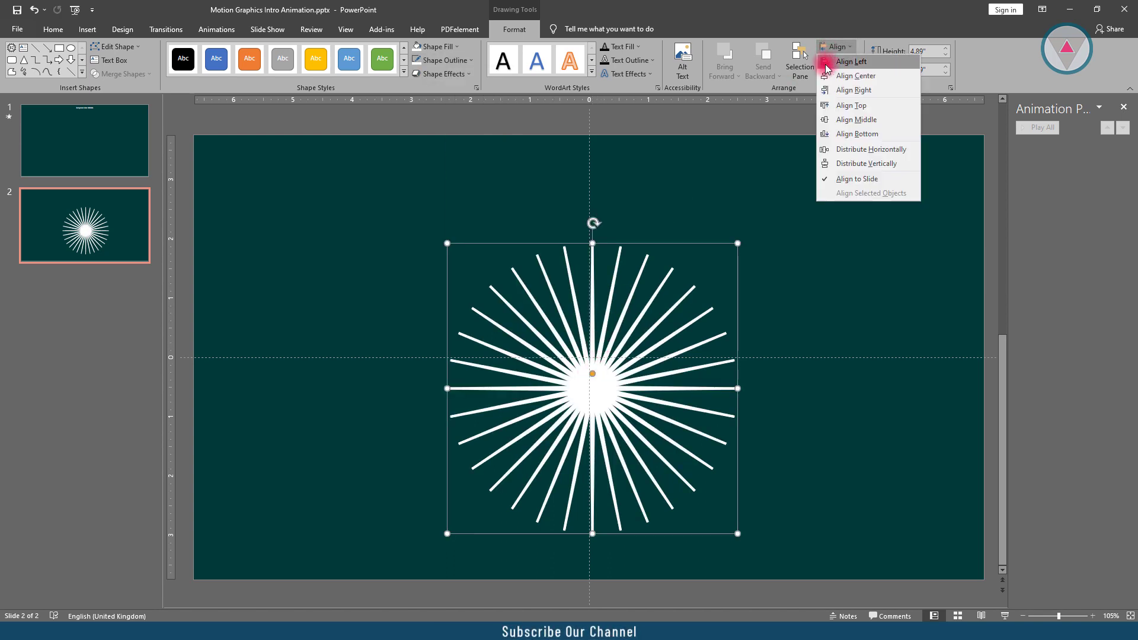
left_click(844, 77)
left_click(836, 48)
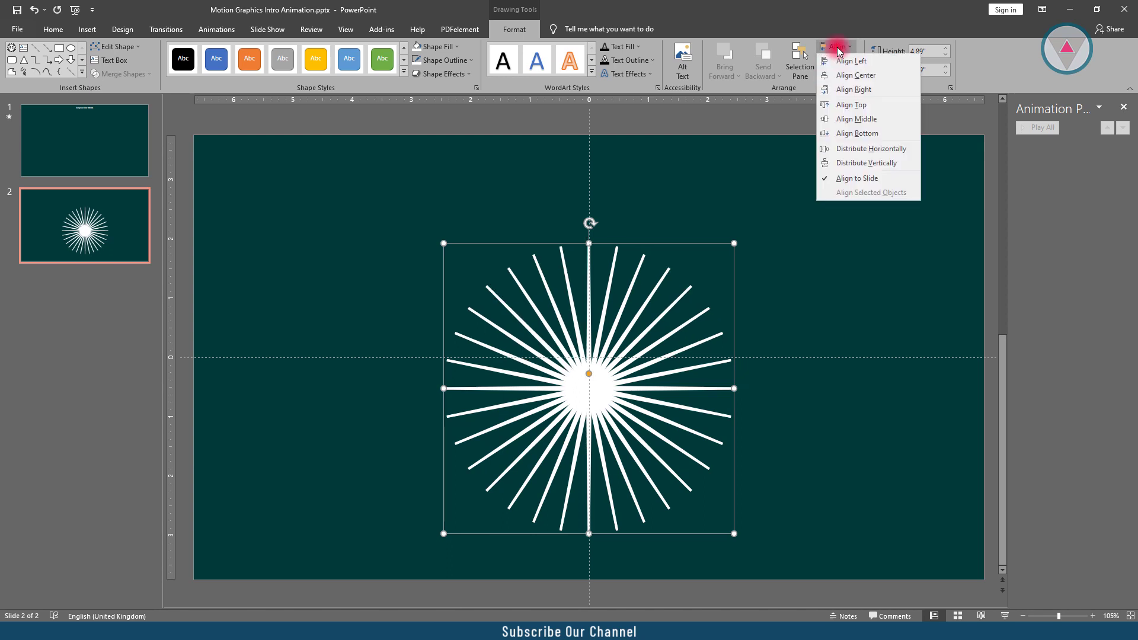
left_click(835, 120)
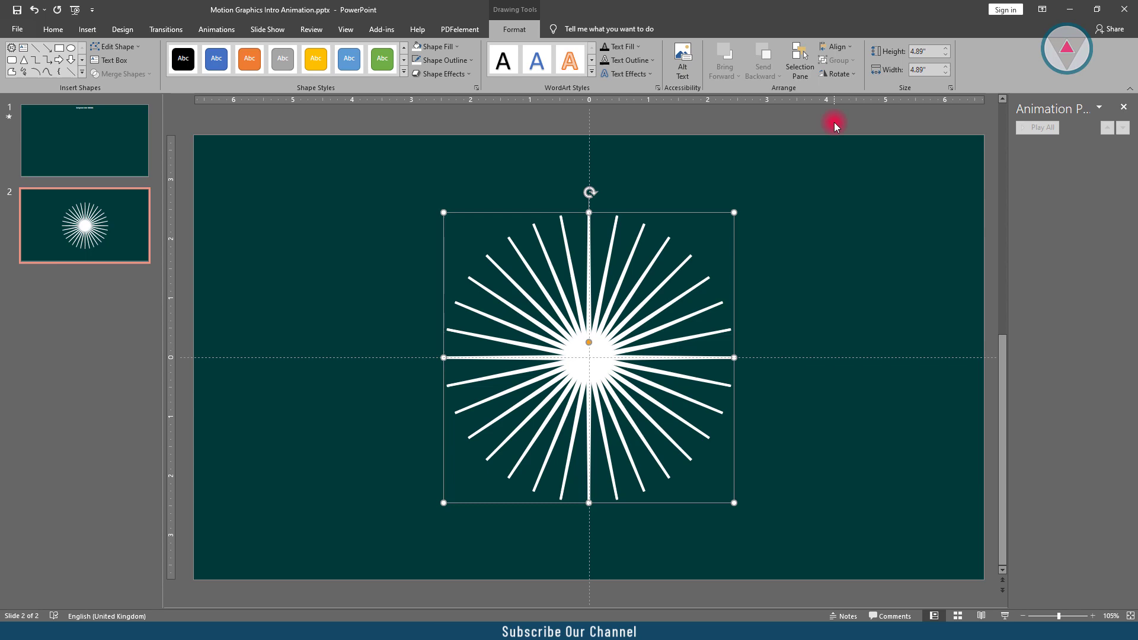
Apply a Spin emphasis animation to the starburst and change its spin amount
left_click(216, 29)
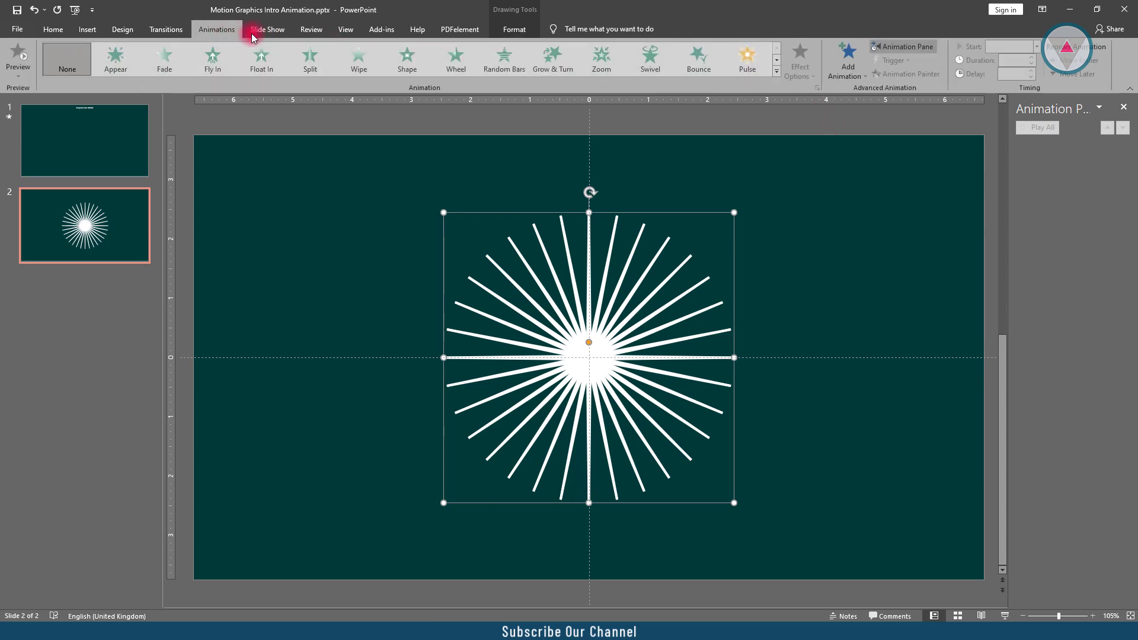
left_click(775, 71)
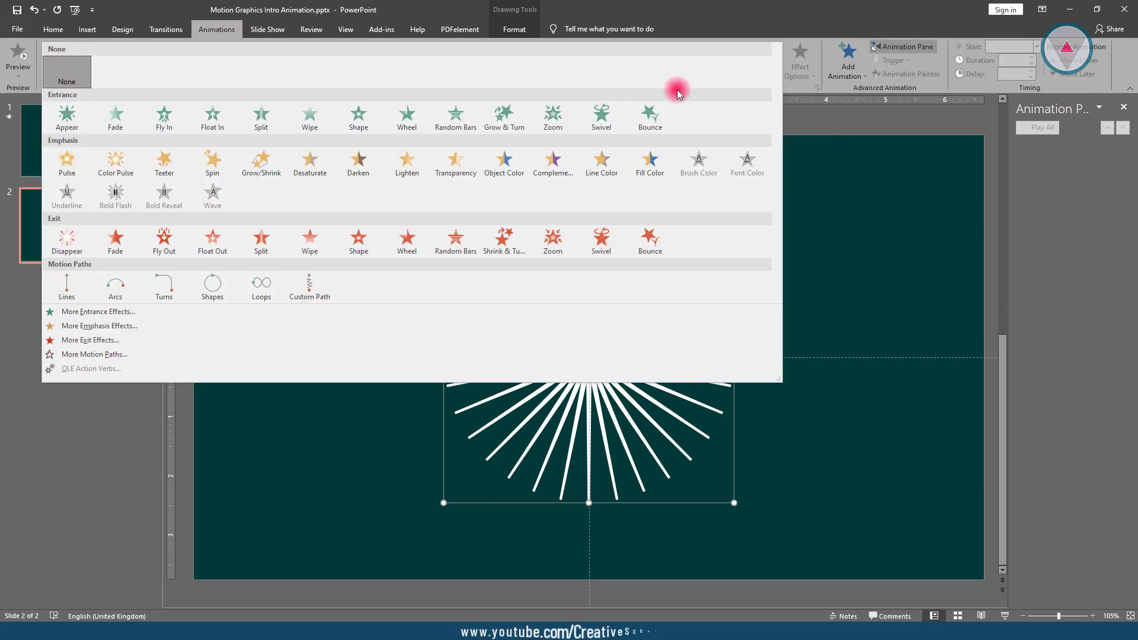
left_click(213, 160)
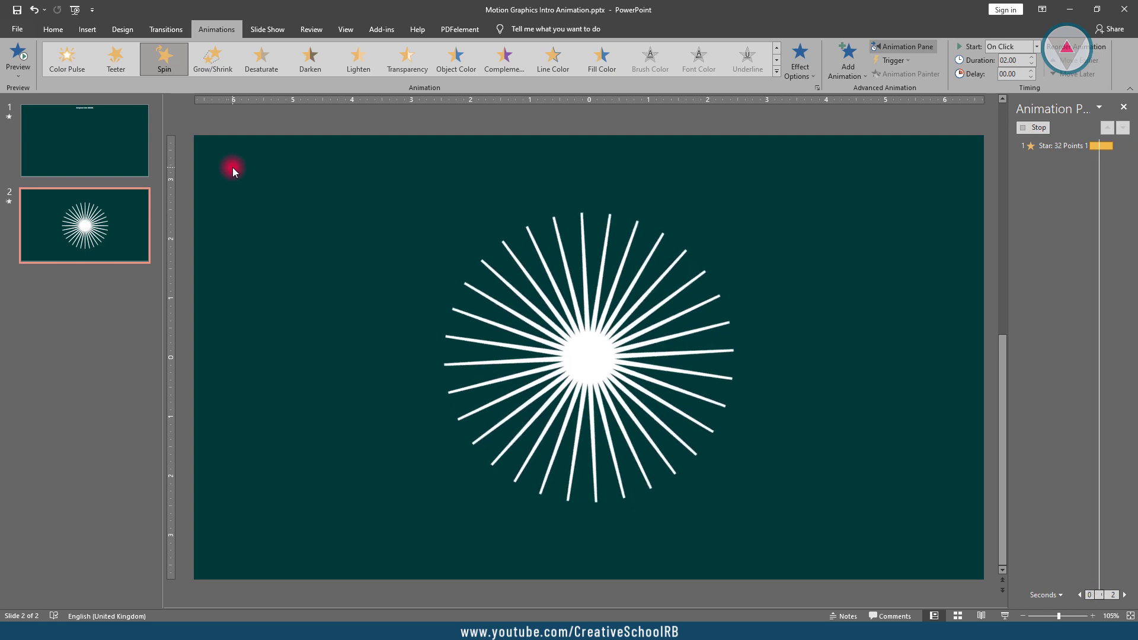
left_click(799, 64)
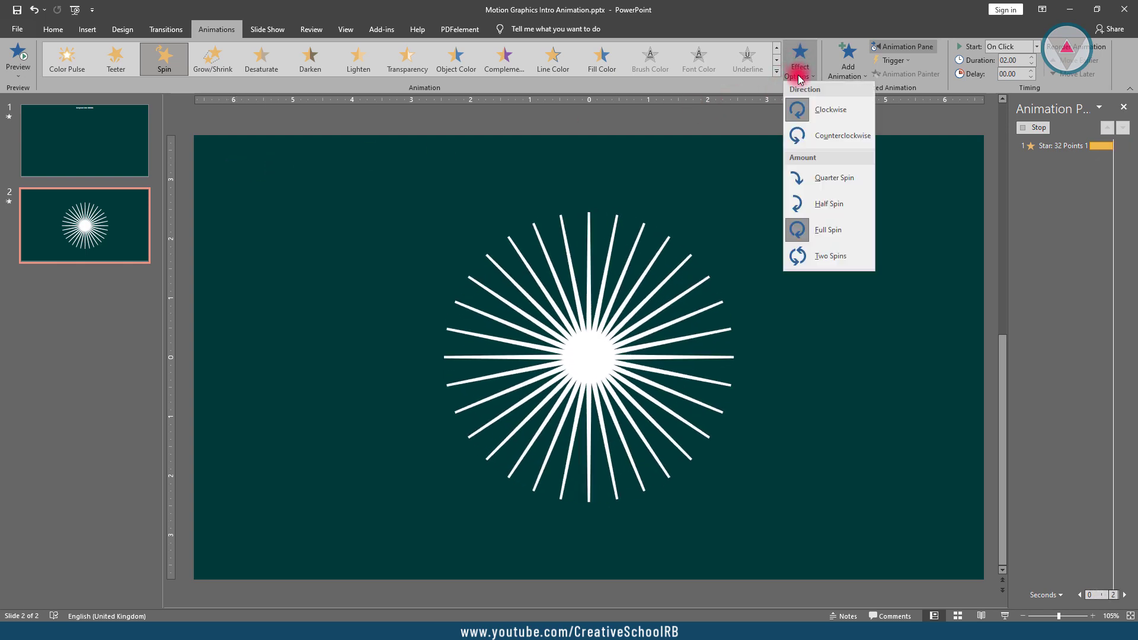
left_click(802, 178)
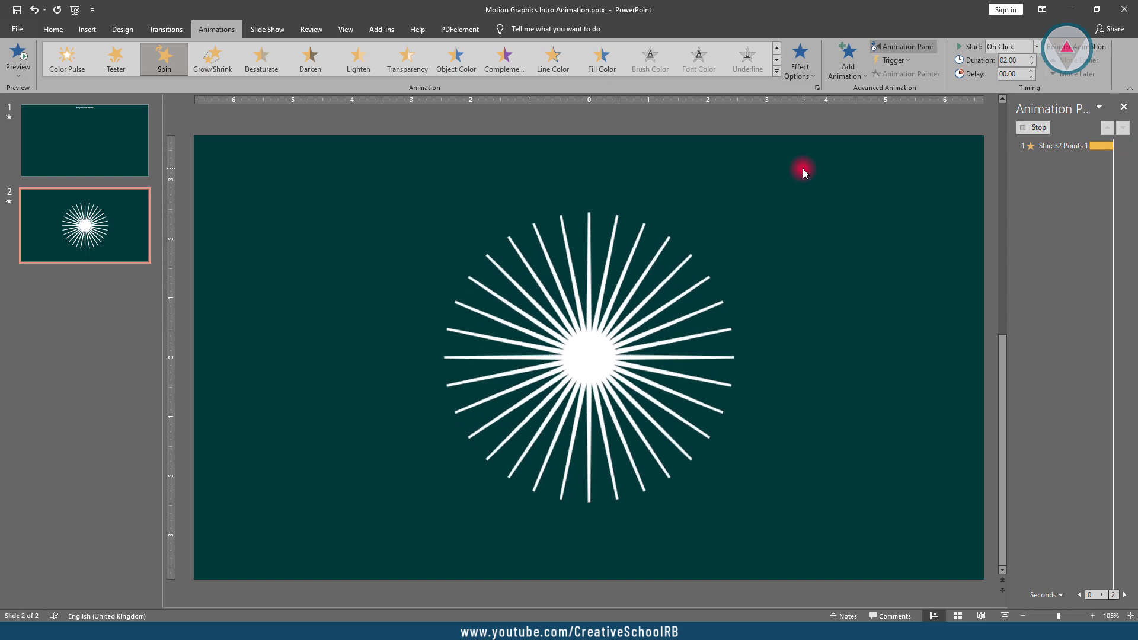
left_click(845, 64)
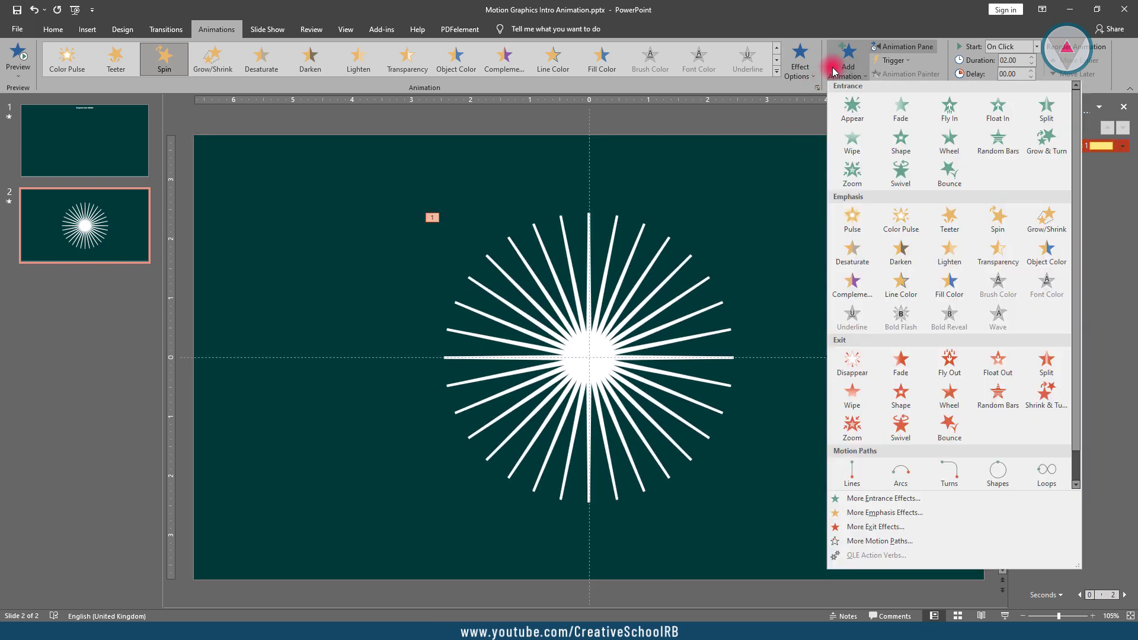
Add Grow/Shrink to the starburst and set both its animations to start With Previous
left_click(1046, 221)
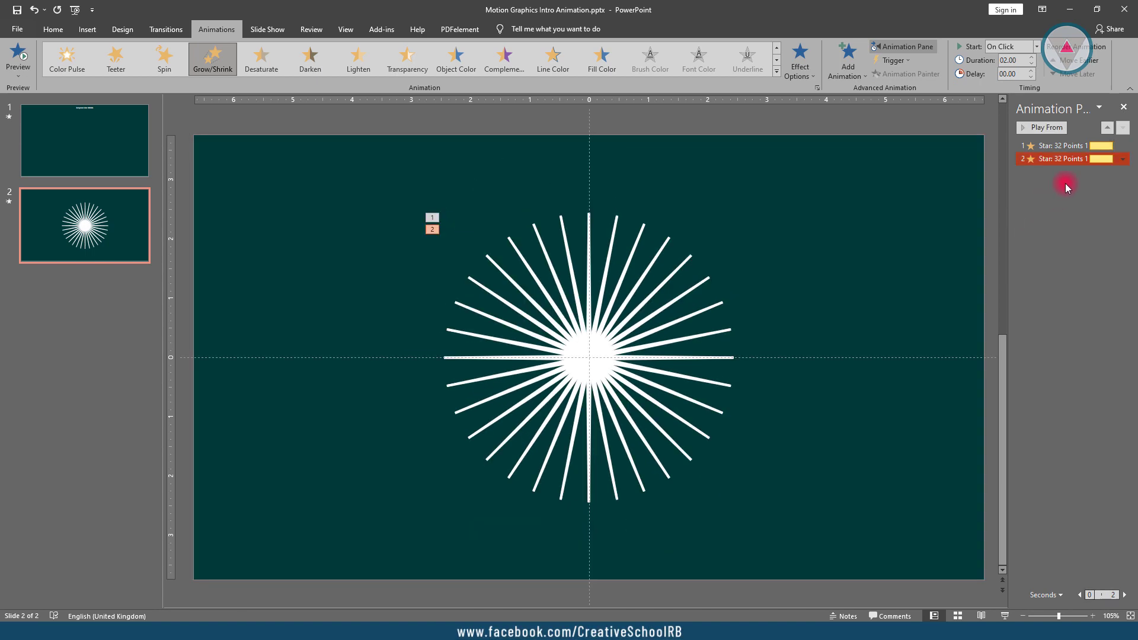
left_click(1074, 146, "ctrl")
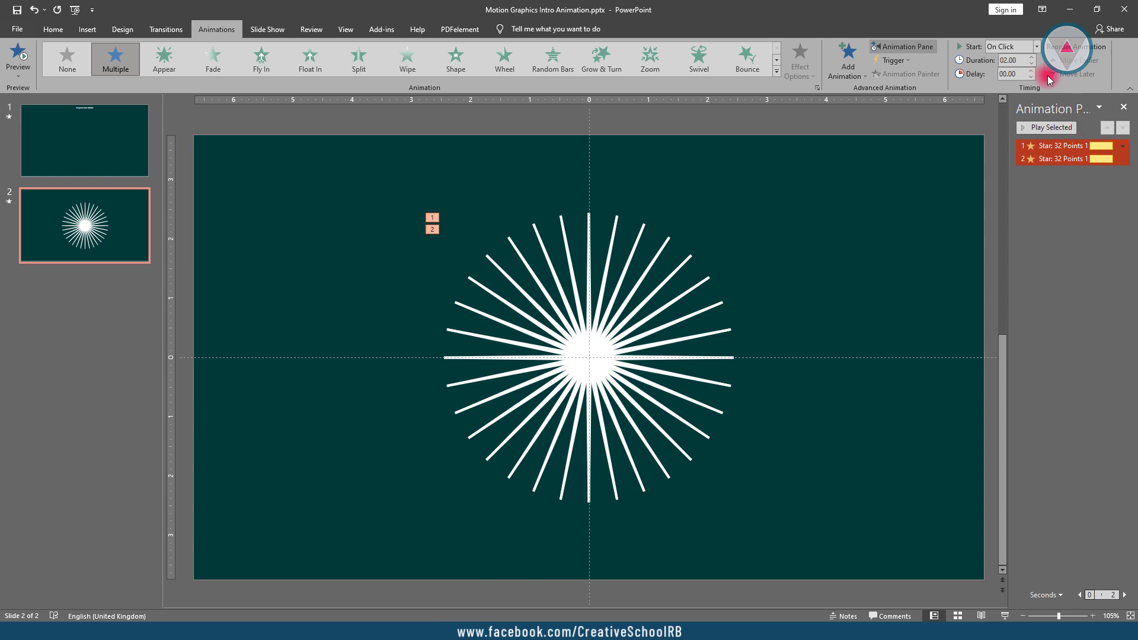
left_click(1037, 46)
left_click(1018, 71)
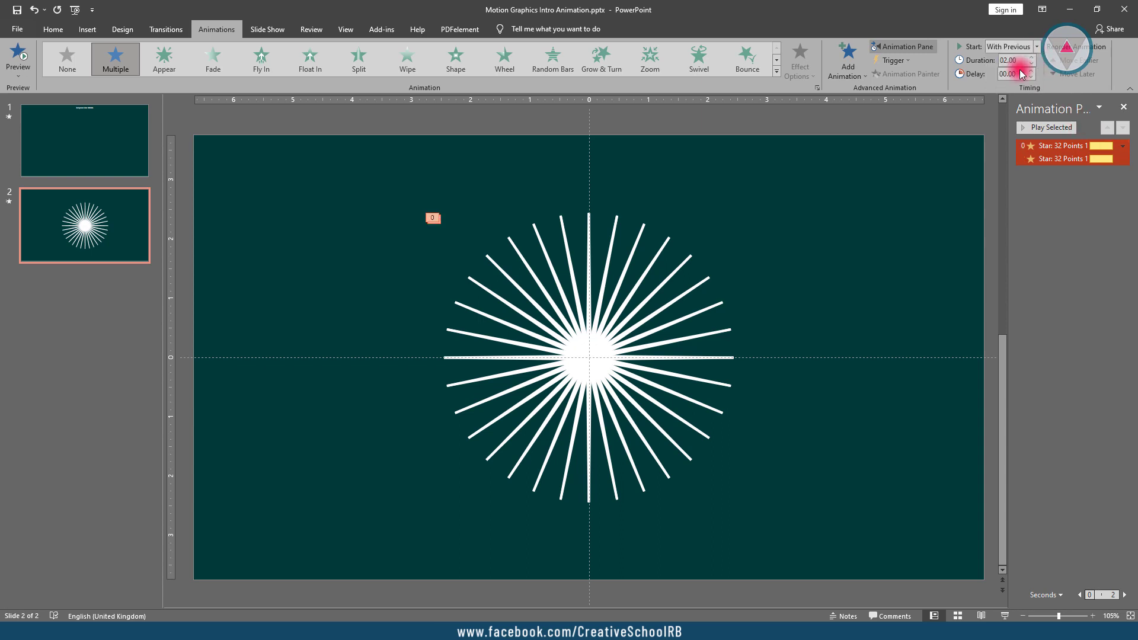
Give the starburst's animation a 2-second smooth end in its effect settings
right_click(1074, 152)
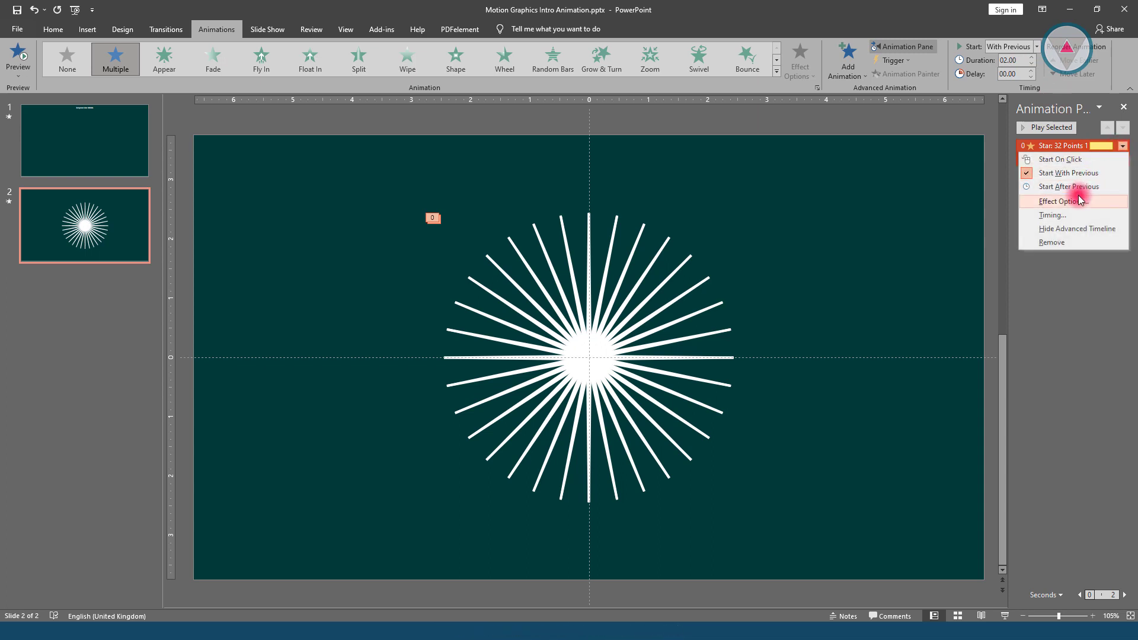
left_click(1058, 203)
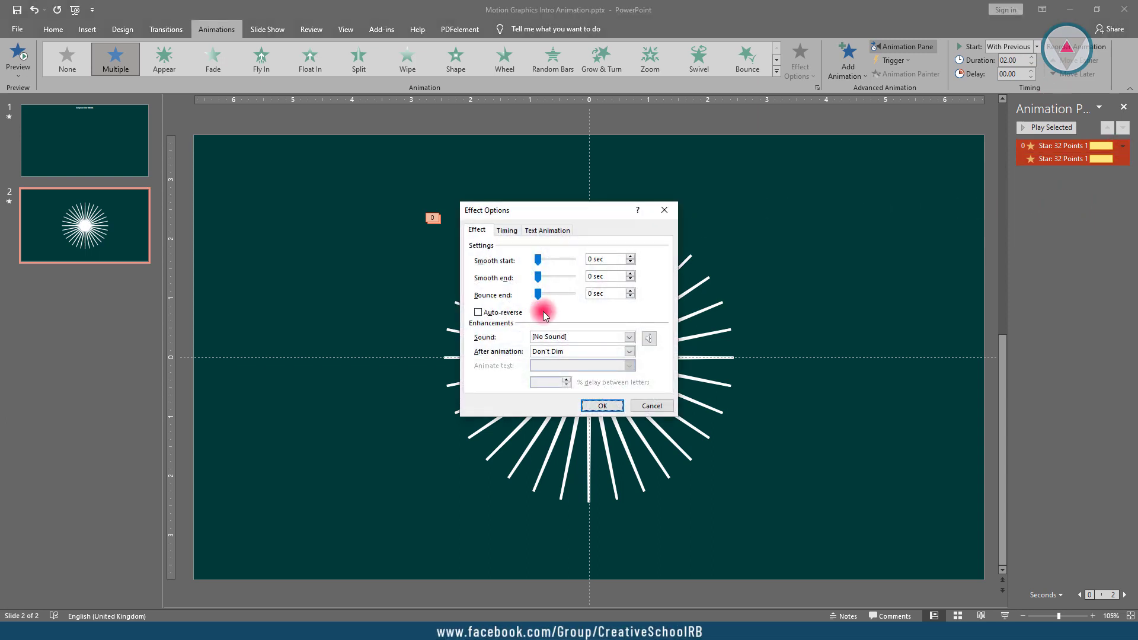
left_click_drag(538, 277, 574, 278)
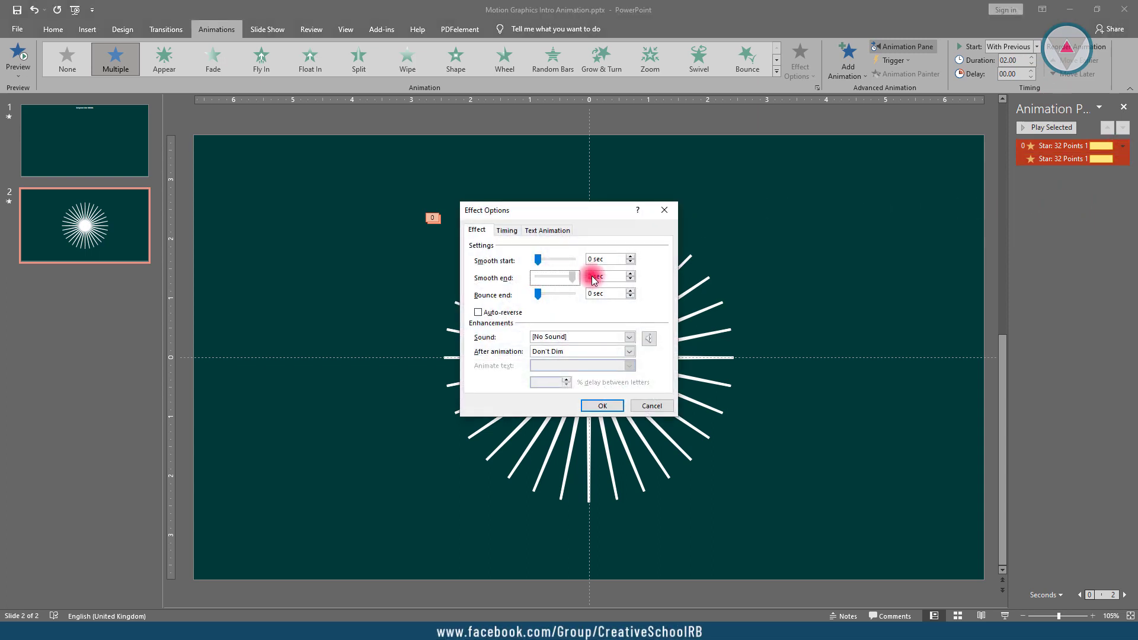
left_click(601, 407)
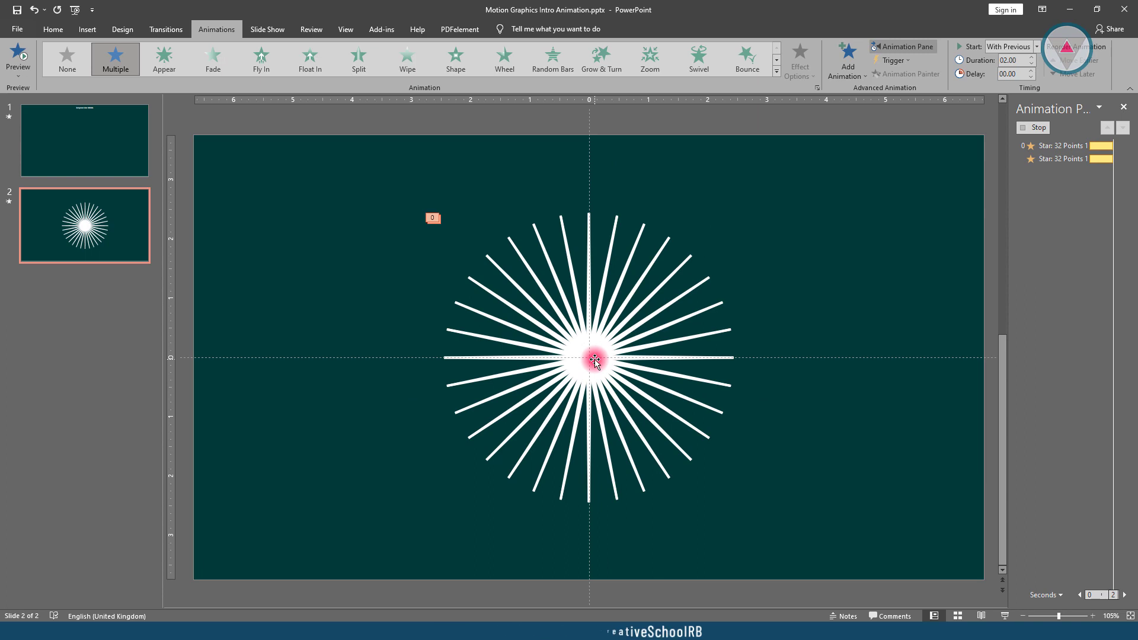
Draw an oval circle over the centre of the starburst
left_click(87, 30)
left_click(189, 67)
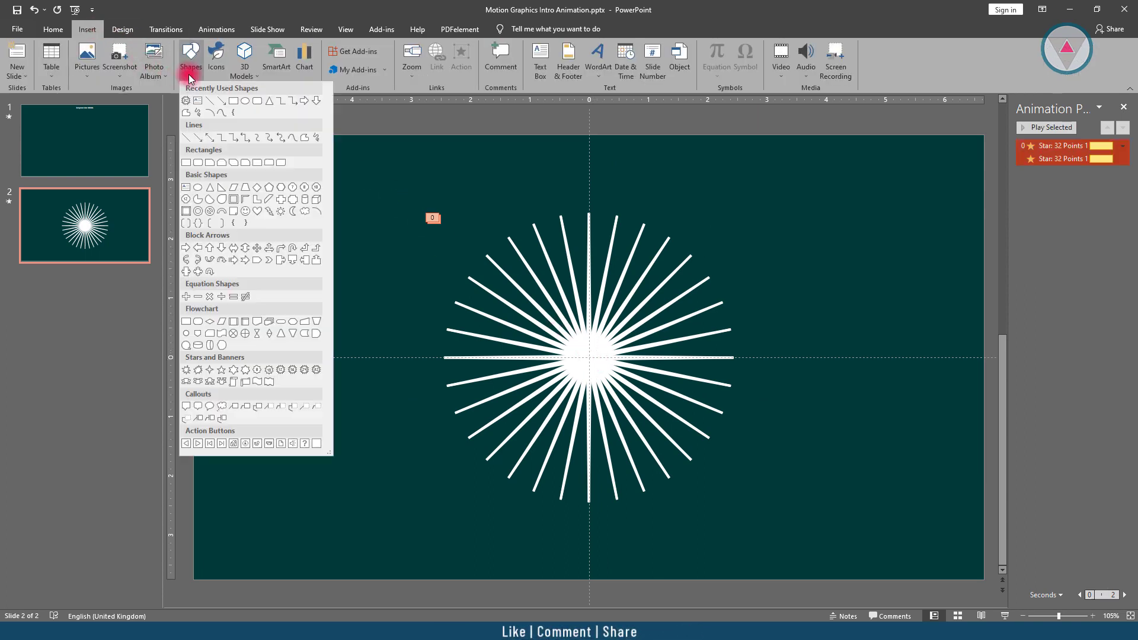
left_click(247, 100)
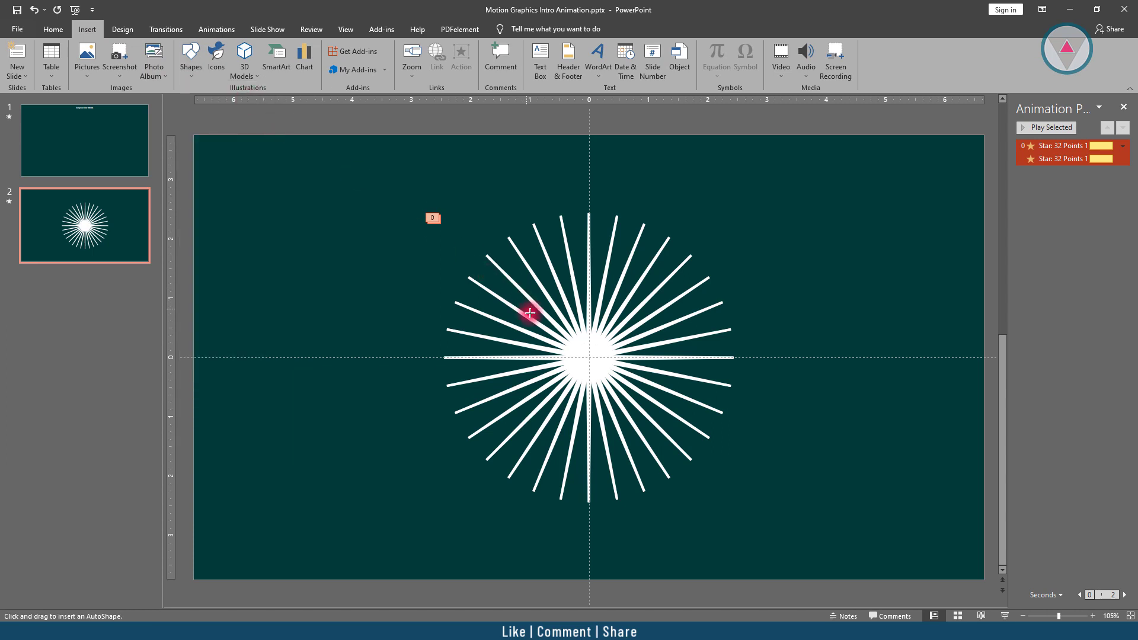
left_click_drag(555, 319, 667, 434)
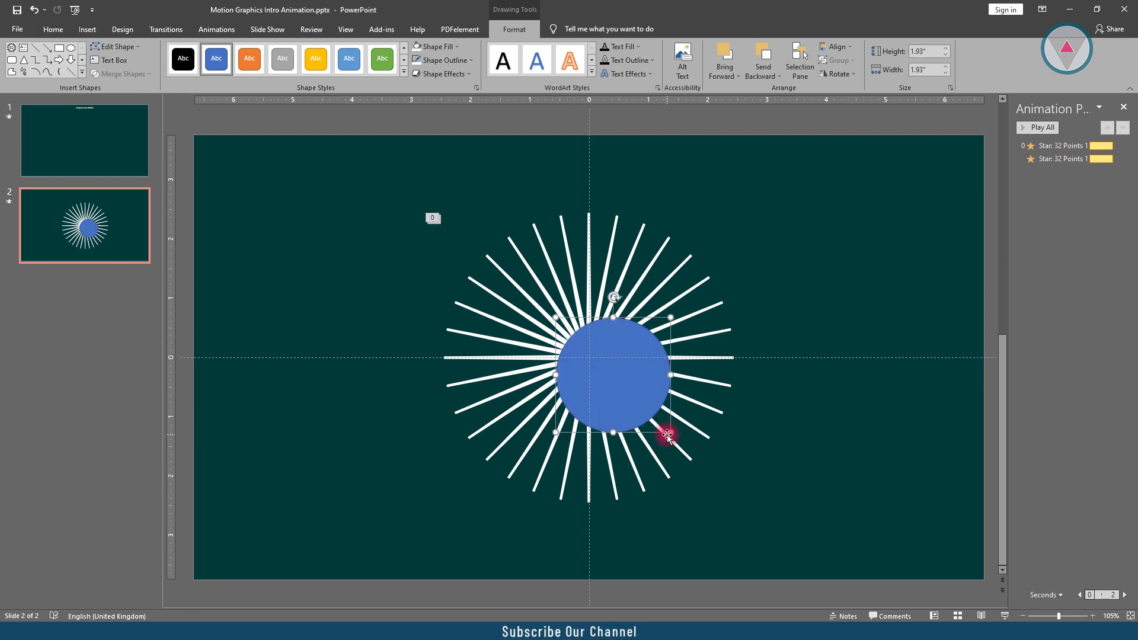
Centre the circle horizontally and vertically on the slide
left_click(841, 51)
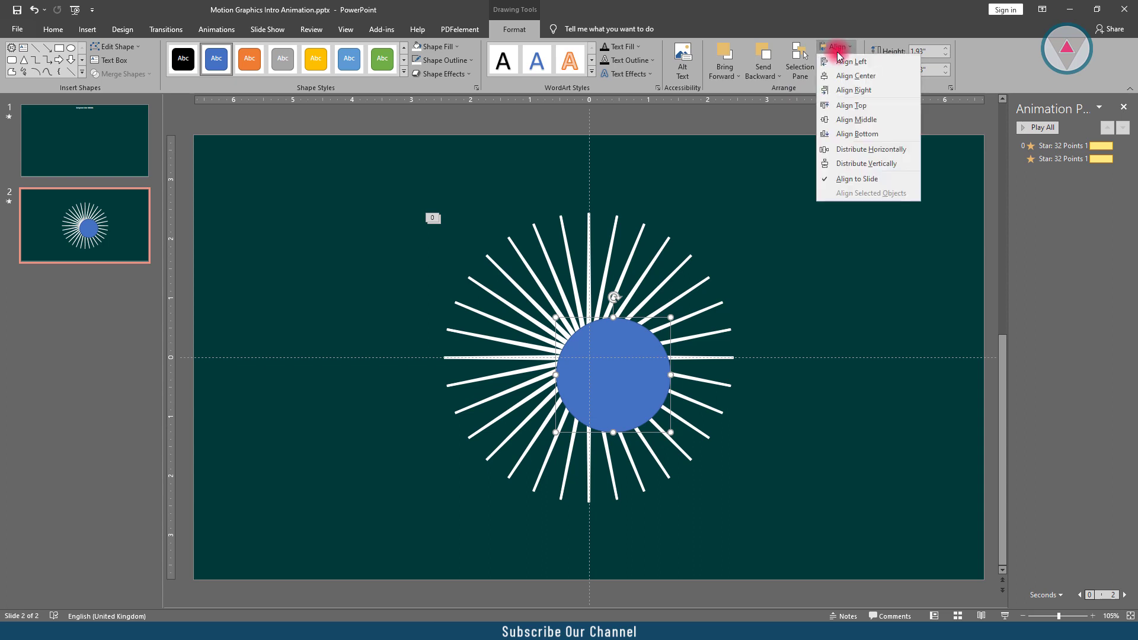
left_click(853, 76)
left_click(838, 47)
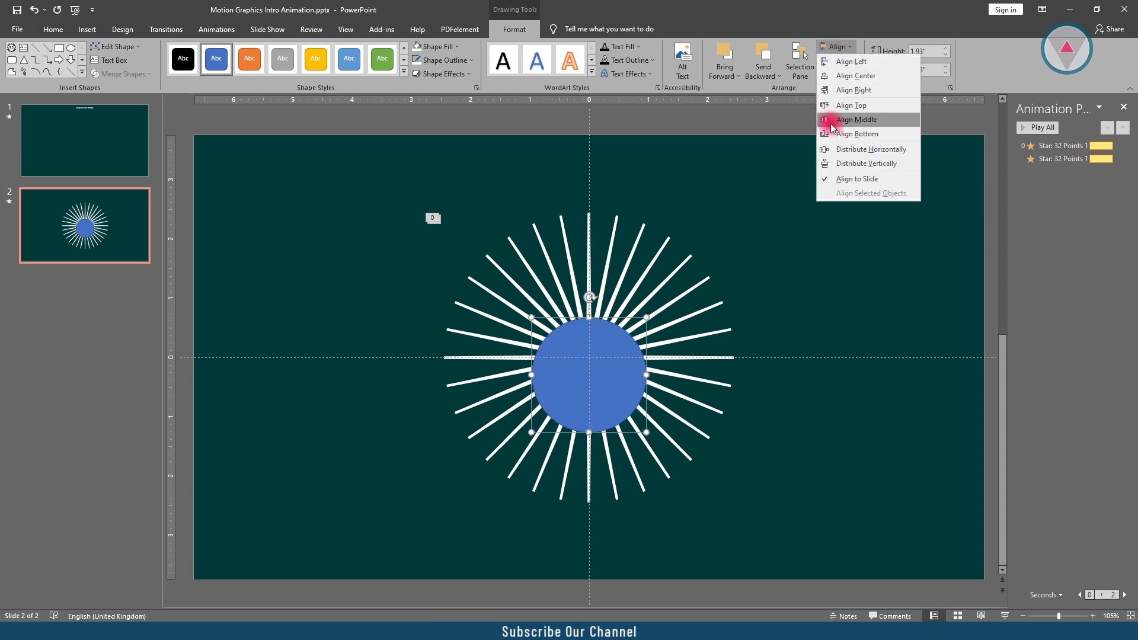
left_click(845, 119)
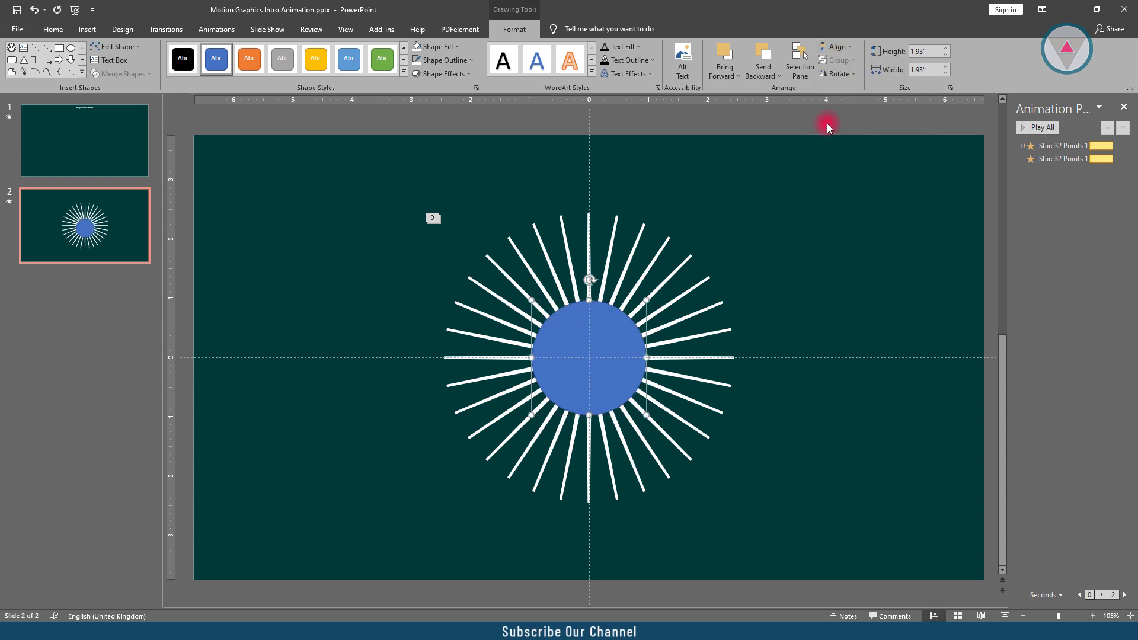
Apply the Grow/Shrink emphasis effect from the full animation gallery to the blue circle
left_click(213, 29)
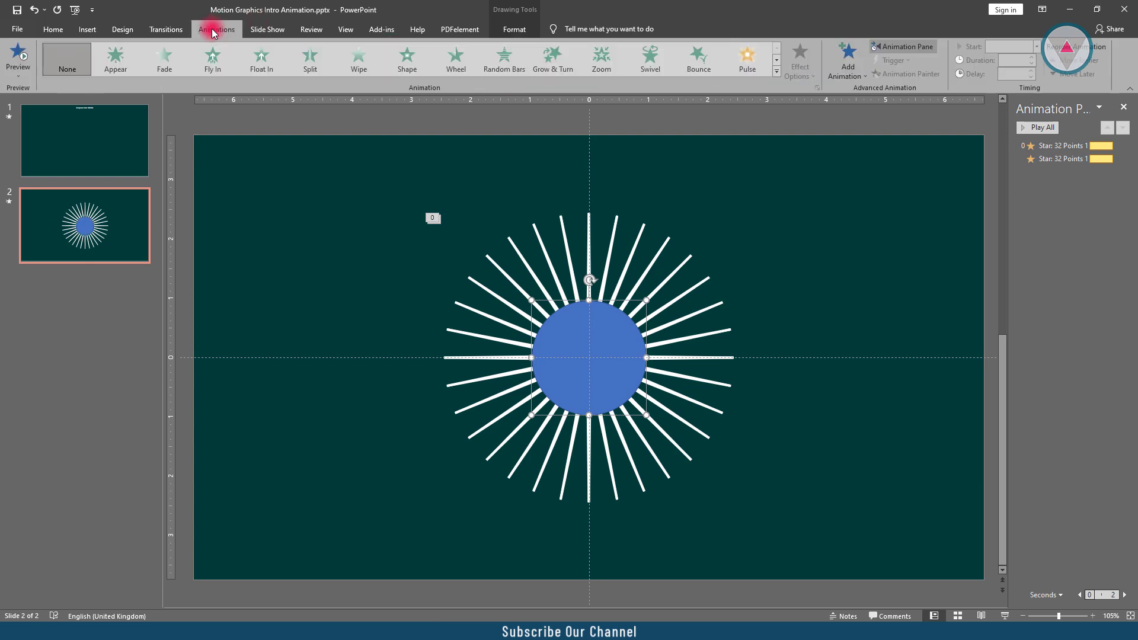
left_click(770, 75)
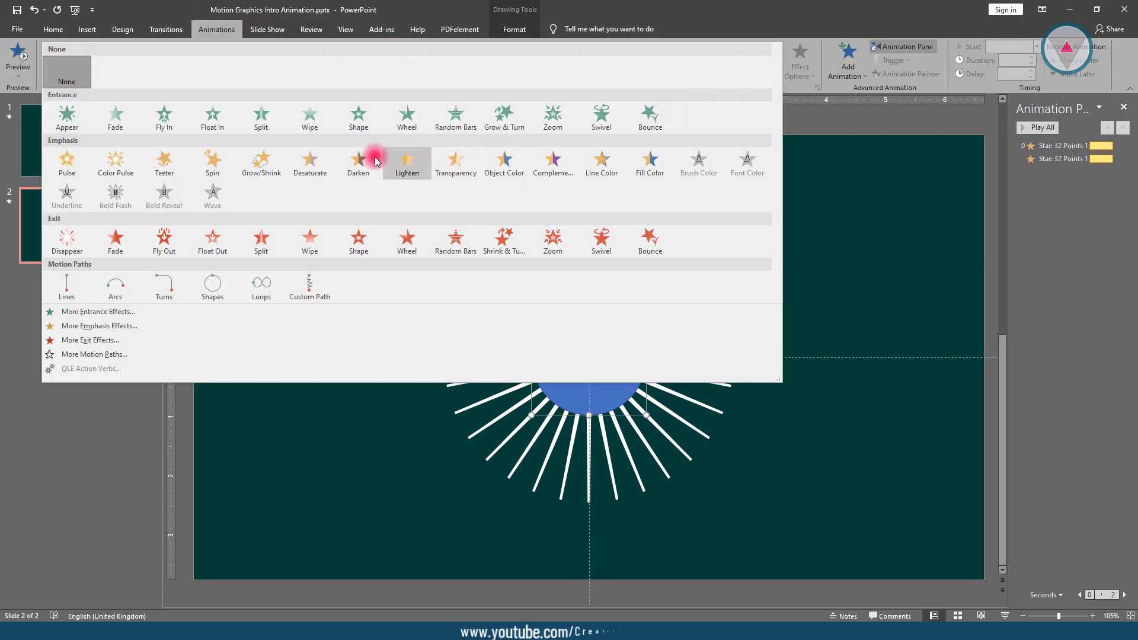
left_click(261, 163)
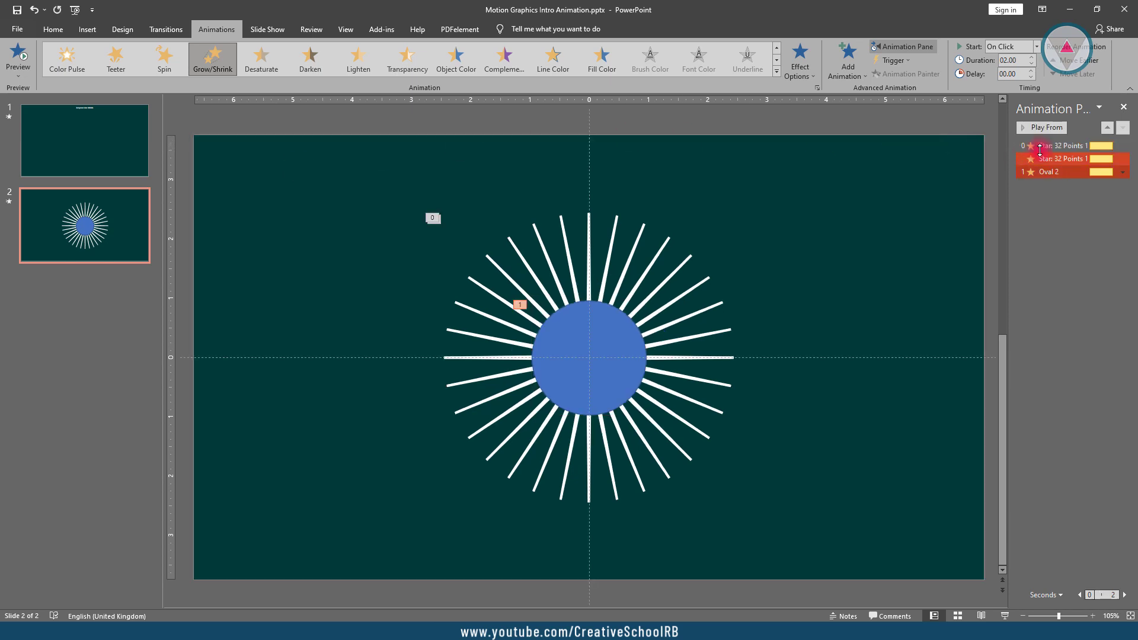
Set Oval 2's animation to grow 450% with a 2-second smooth end, starting With Previous
double_click(1080, 174)
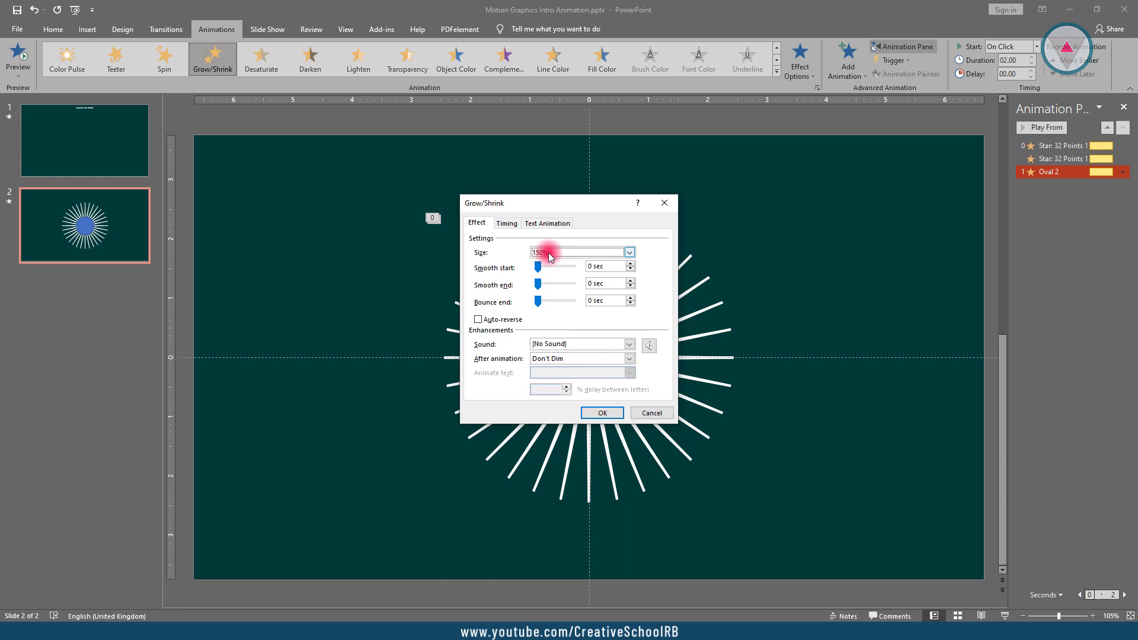
left_click(548, 256)
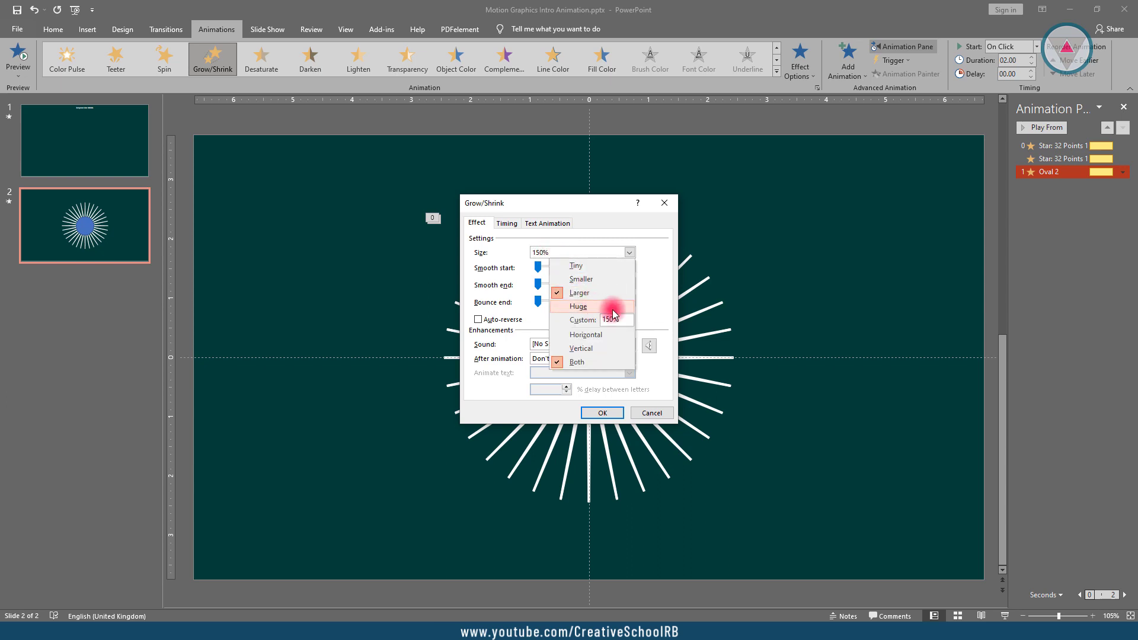
left_click(584, 319)
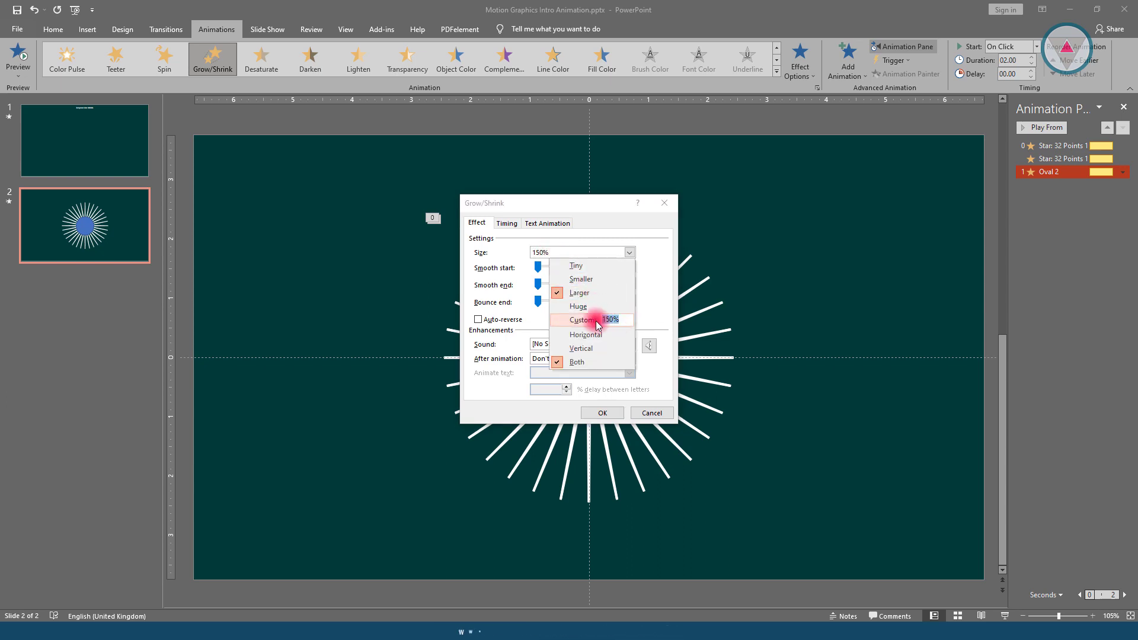
type("450")
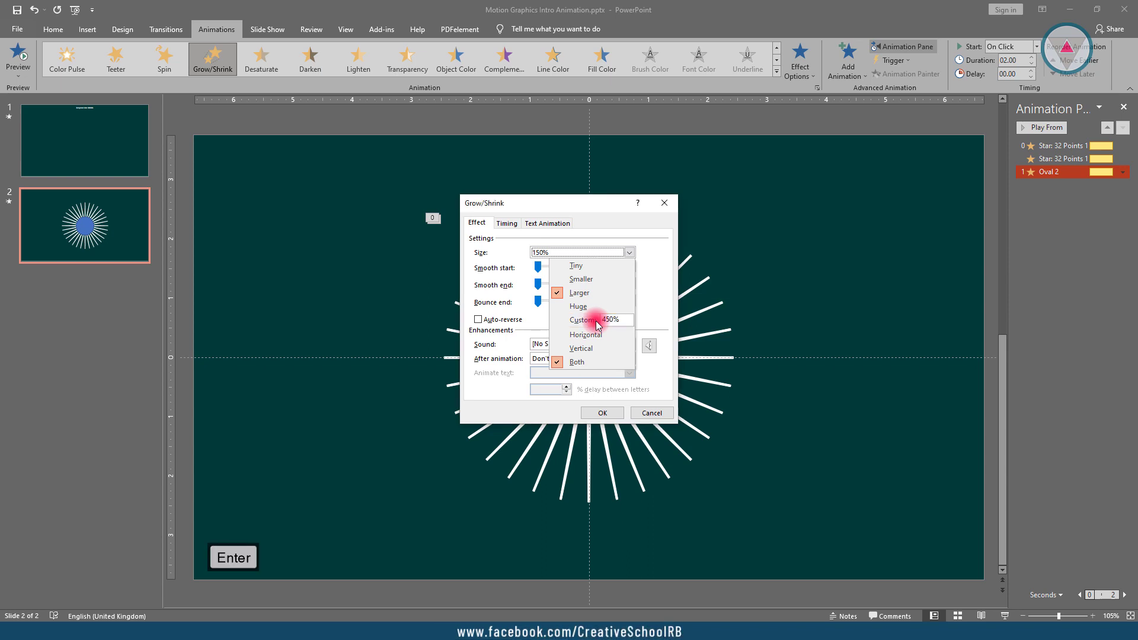
key("Return")
left_click_drag(539, 285, 559, 285)
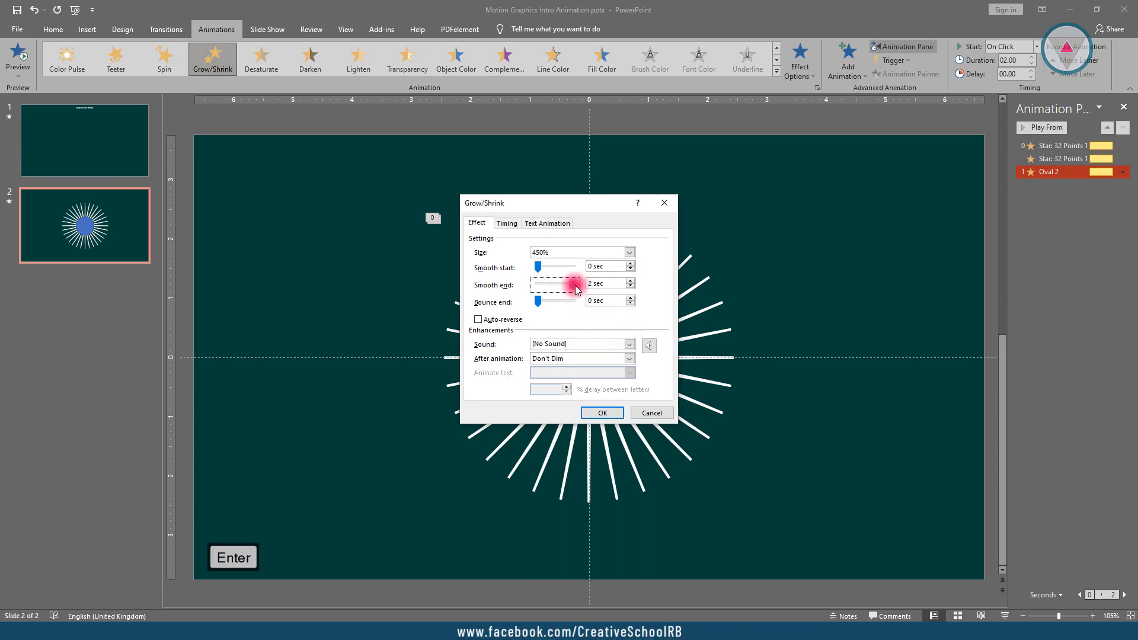
left_click(505, 224)
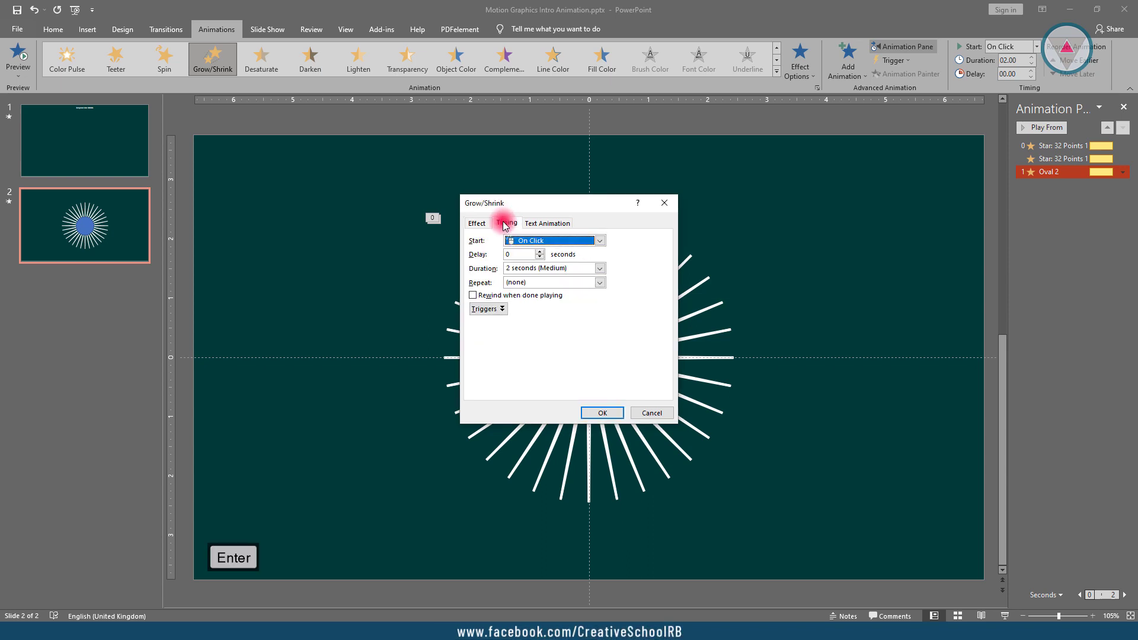
left_click(568, 243)
left_click(558, 262)
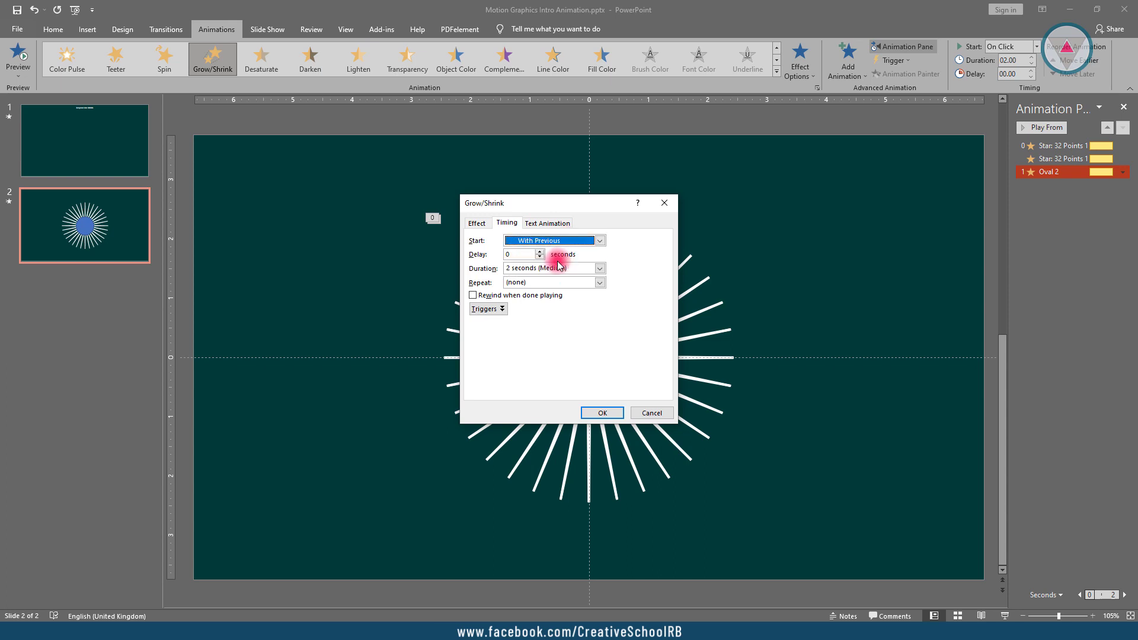
left_click(602, 413)
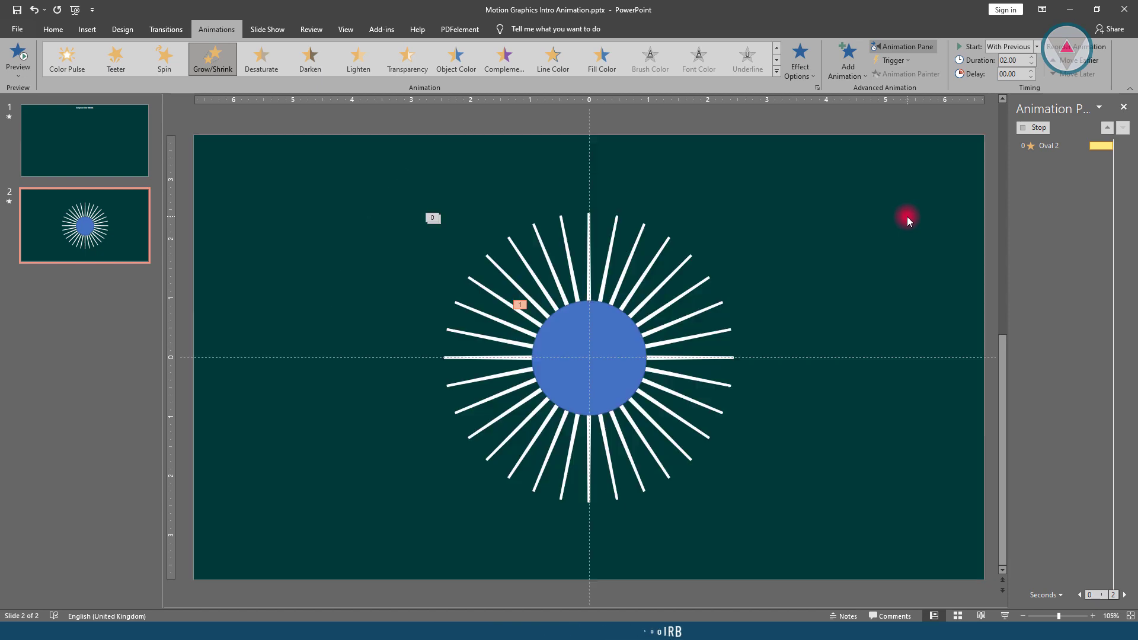
Preview the slide's animations, then remove the circle's fill and outline
left_click(1039, 128)
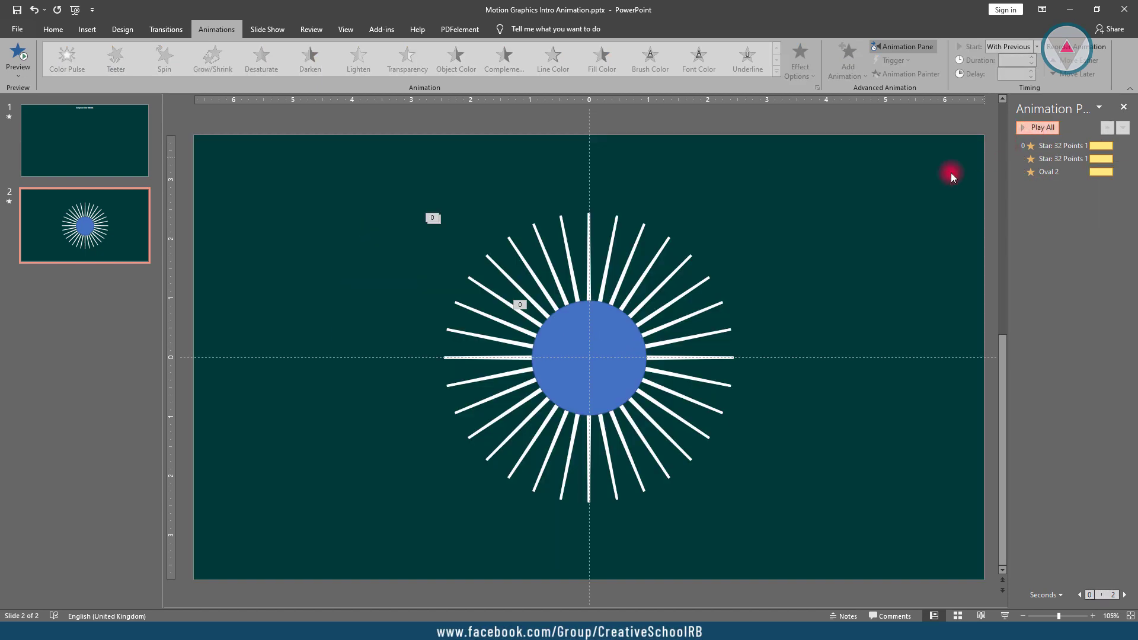
left_click(591, 342)
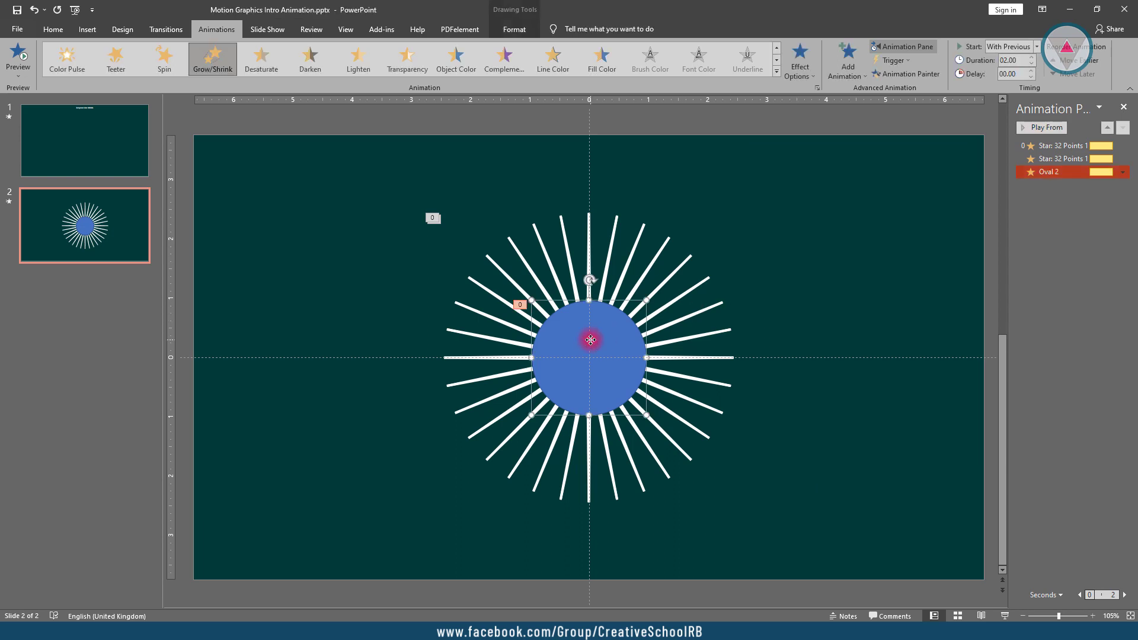
left_click(514, 30)
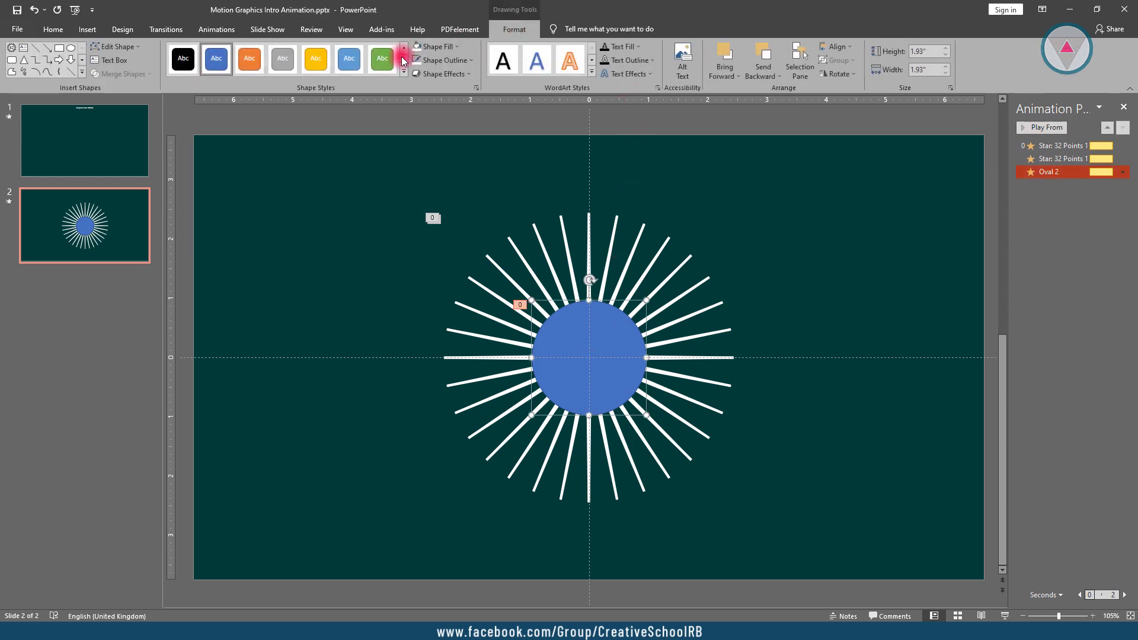
left_click(436, 49)
left_click(416, 158)
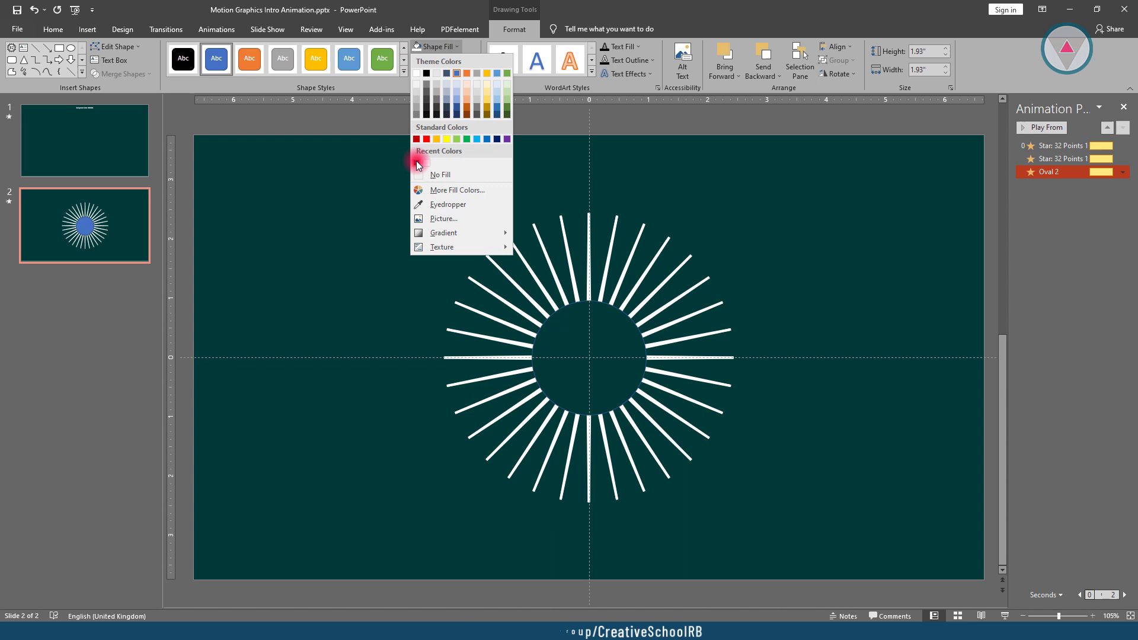
left_click(443, 61)
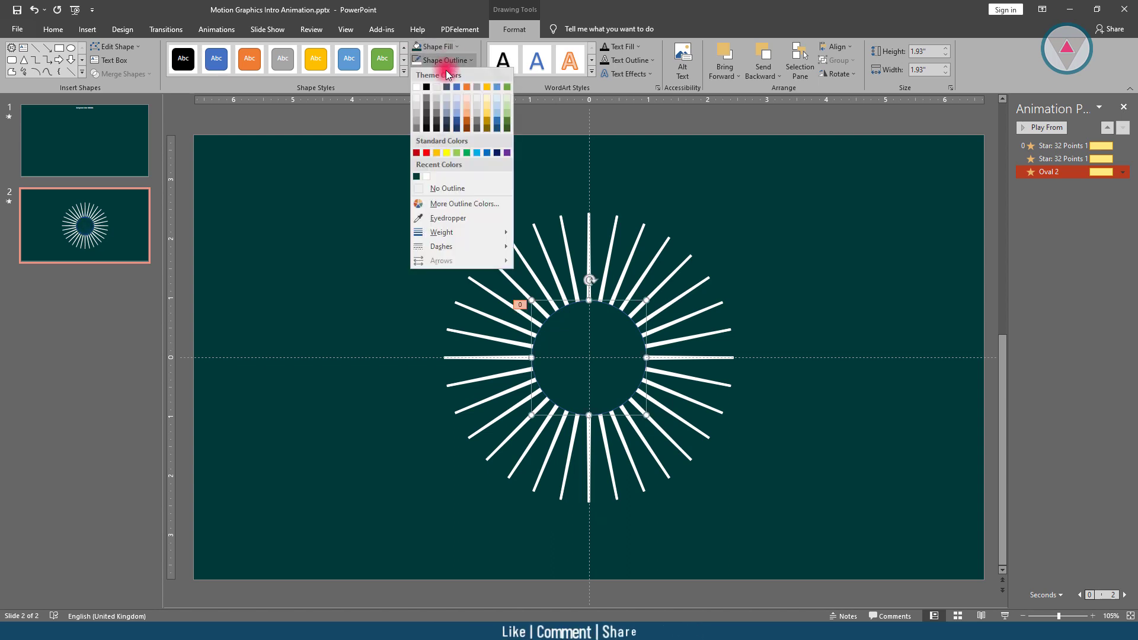
left_click(426, 189)
left_click(698, 168)
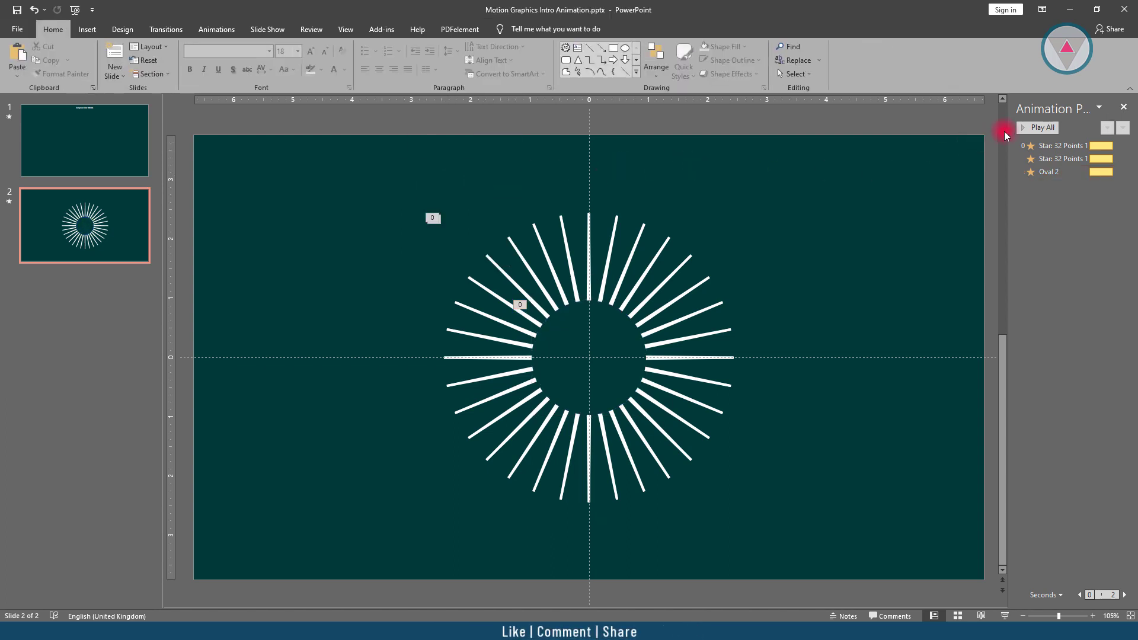
left_click(1044, 131)
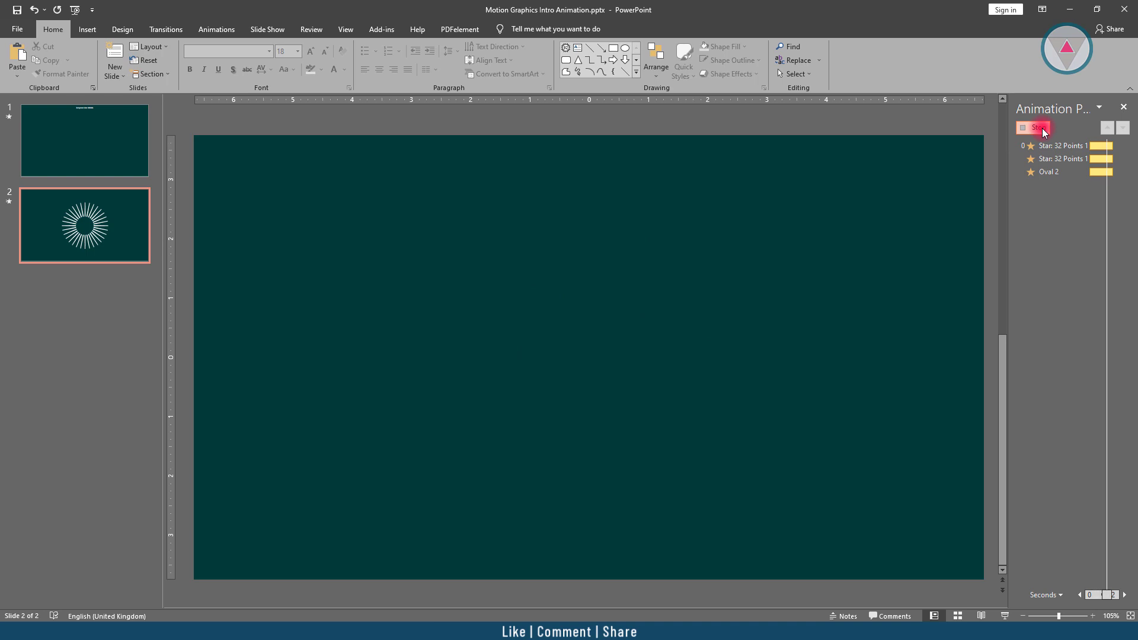